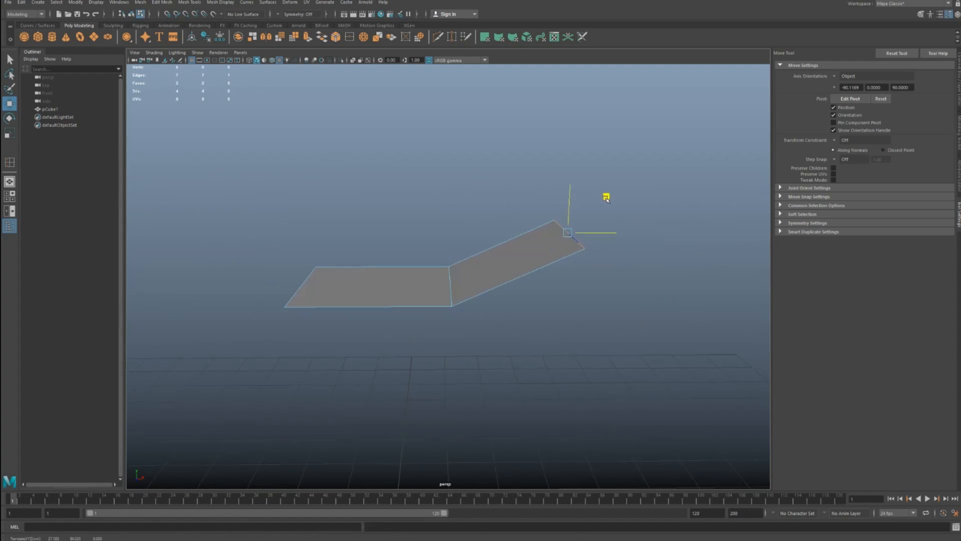
Extrude the end edge of the bent sheet, move it outward and down to add a third segment, and return to object mode
key("ctrl+e")
key("w")
middle_click_drag(616, 211, 554, 226, "alt")
left_click_drag(545, 212, 591, 276)
key("F8")
Turn on smooth mesh preview for the sheet and smooth its mesh three times with 1 division each
key("3")
left_click_drag(549, 239, 501, 259, "alt")
key("ctrl+p")
key("r")
key("g")
key("g")
key("g")
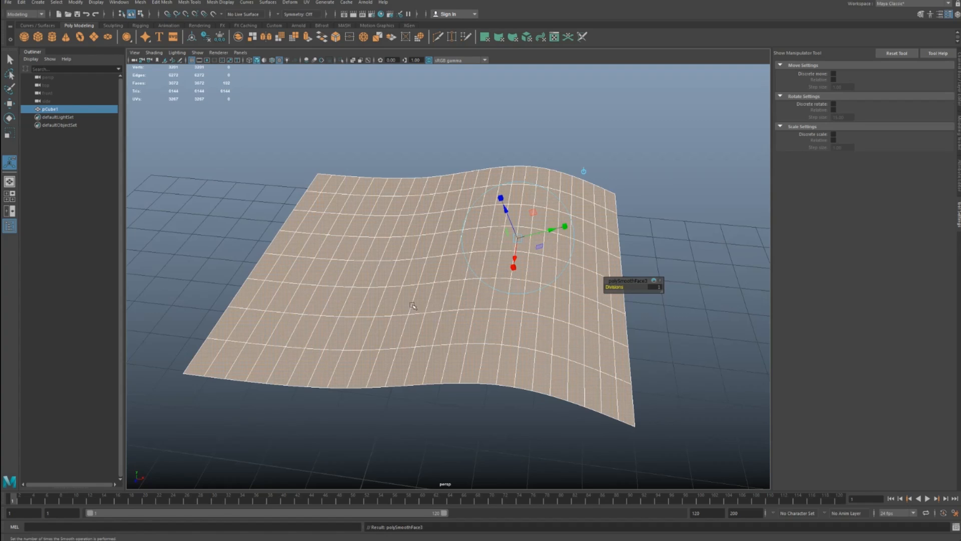
Extract an eight-by-two block of faces from the lower area of the curved sheet
right_click_drag(413, 306, 420, 294)
mouse_move(442, 263)
left_mouse_down("alt")
mouse_move(488, 230)
mouse_move(431, 259)
left_mouse_up("alt")
scroll(432, 265, "up", 3)
key("w")
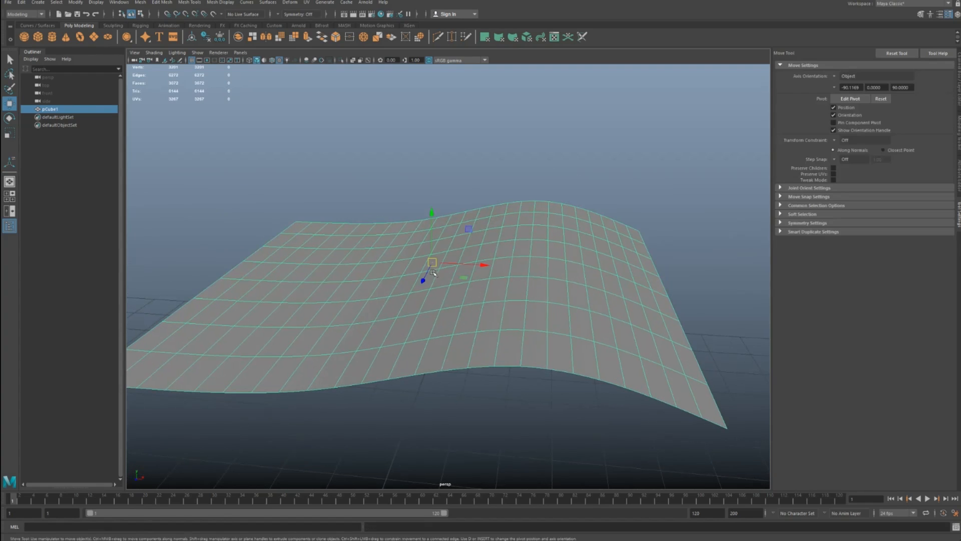
right_click_drag(433, 273, 413, 304)
left_click_drag(391, 287, 376, 315, "alt")
left_click_drag(295, 302, 380, 330)
left_click_drag(285, 326, 423, 331, "alt")
right_click(424, 328, "shift")
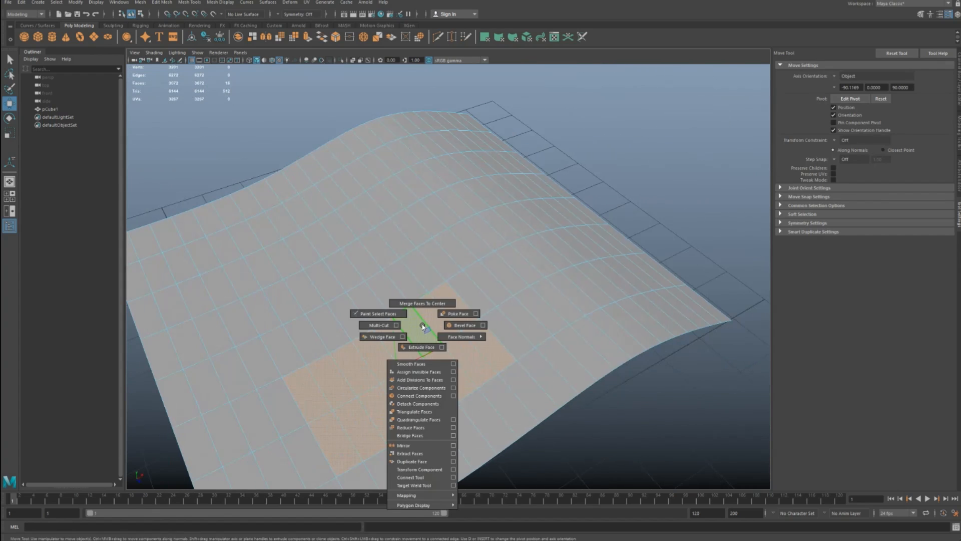
left_click(427, 453)
key("q")
left_click_drag(427, 248, 399, 225, "alt")
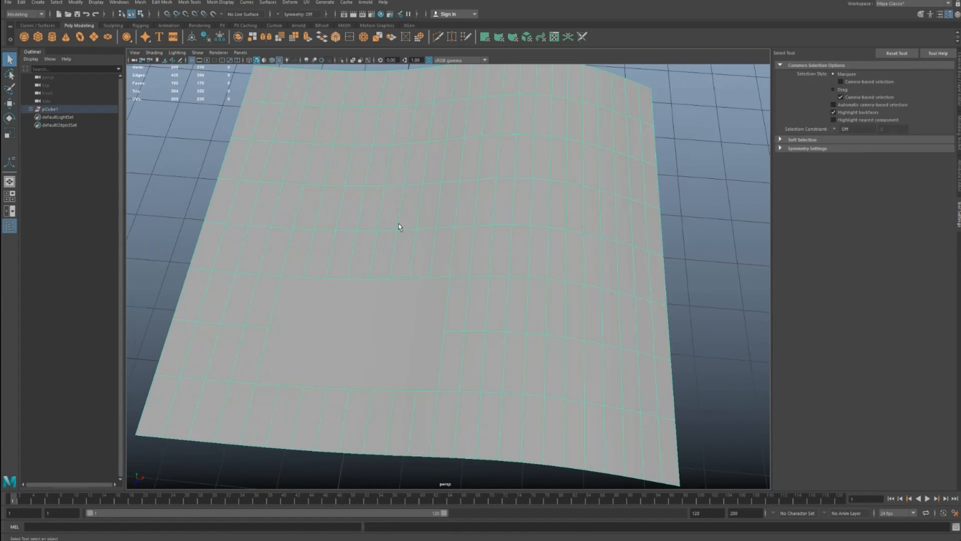
Extract a three-by-two block of faces from the sheet directly above the right part of the first panel
left_click_drag(447, 253, 447, 253)
right_click(451, 231, "shift")
left_click(448, 361)
key("q")
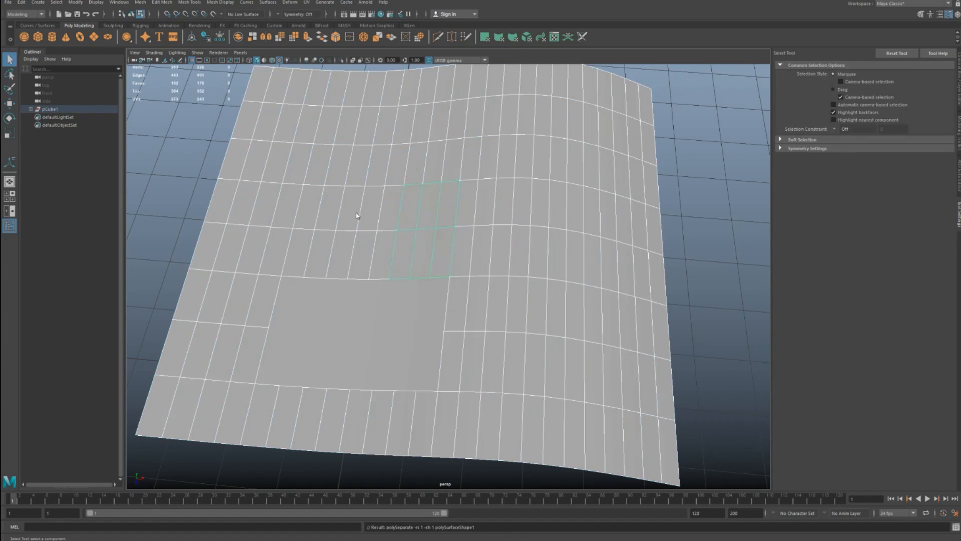
Extract a four-by-two block of faces beside the three-by-two panel and above the long panel
right_click_drag(337, 220, 331, 244)
left_click_drag(330, 224, 444, 253)
right_click(446, 243, "shift")
left_click(448, 372)
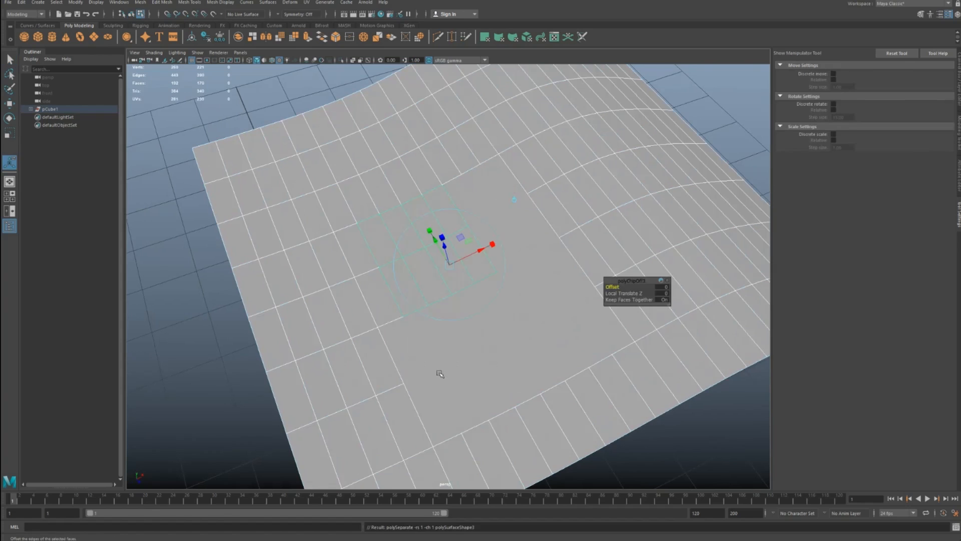
key("q")
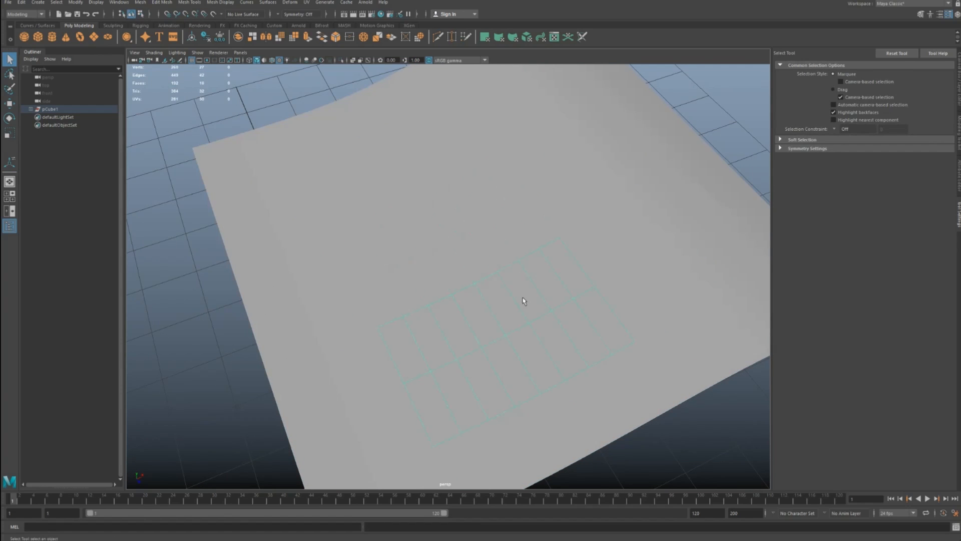
Show wireframe on shaded and insert supporting edge loops close to the borders of the eight-by-two panel
left_click_drag(524, 300, 449, 236, "alt")
scroll(449, 236, "up", 3)
key("y")
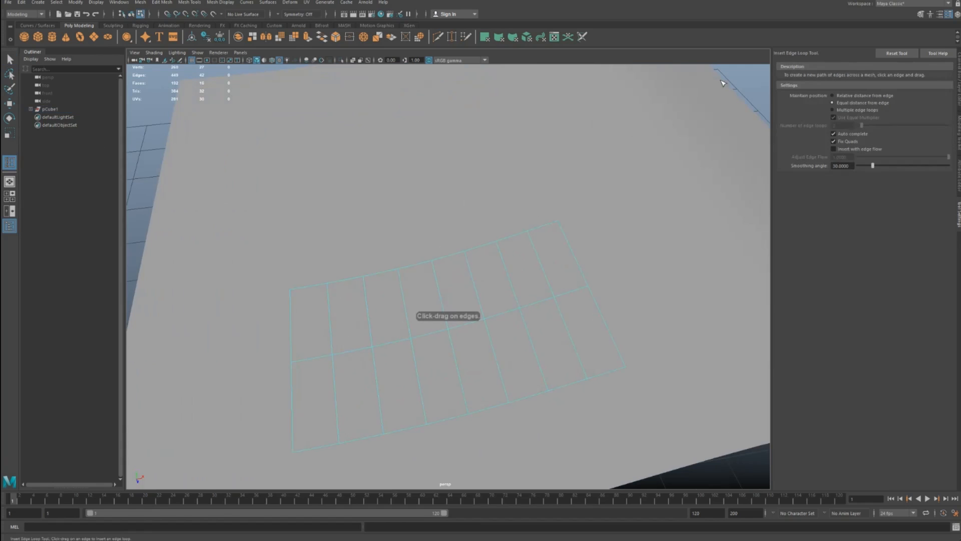
left_click(272, 61)
left_click_drag(566, 206, 506, 231, "alt")
scroll(551, 240, "up", 3)
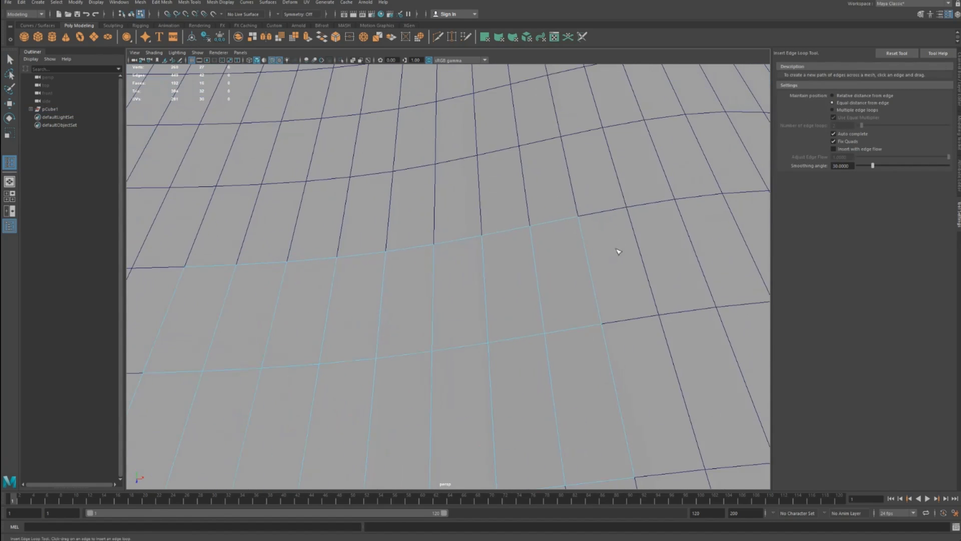
left_click(579, 219)
left_click_drag(575, 217, 399, 249, "alt")
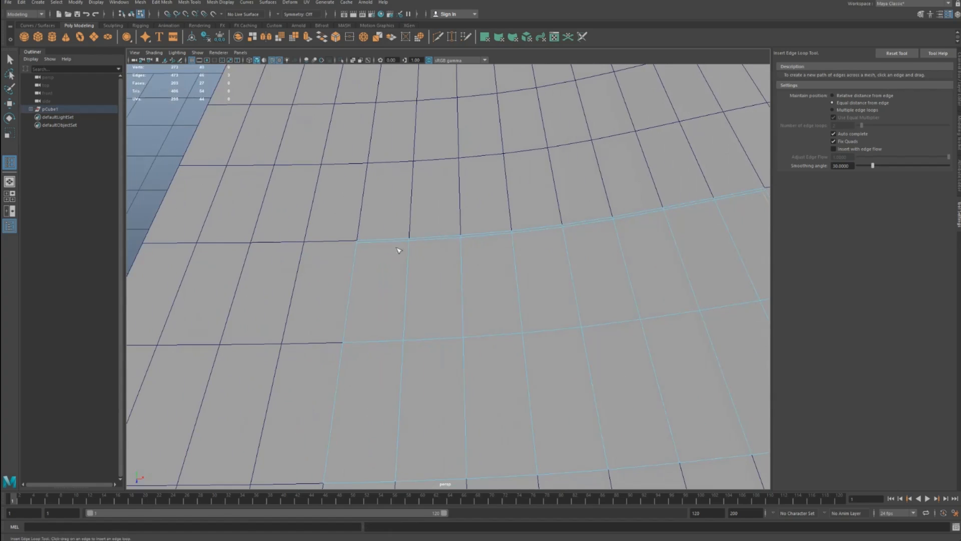
left_click_drag(384, 289, 436, 384, "alt")
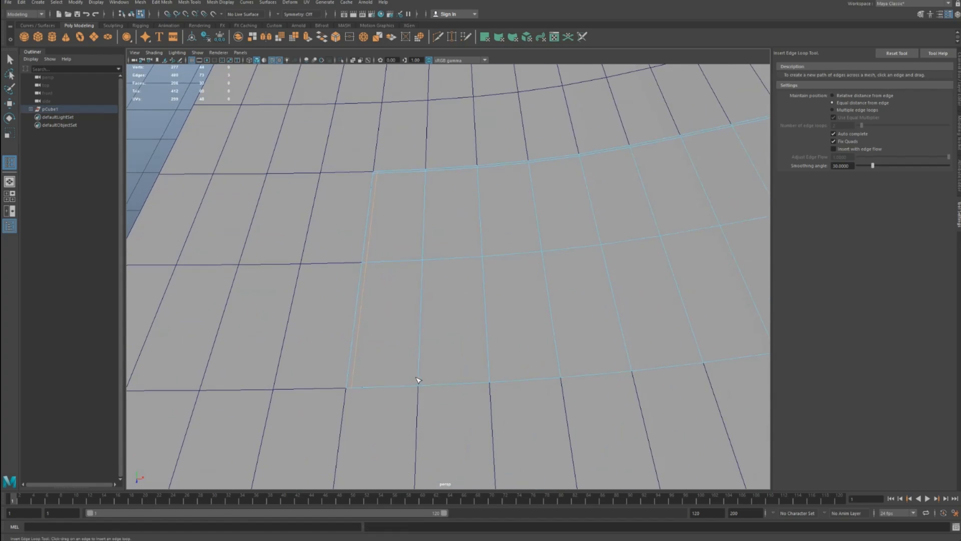
middle_click_drag(575, 226, 453, 350, "alt")
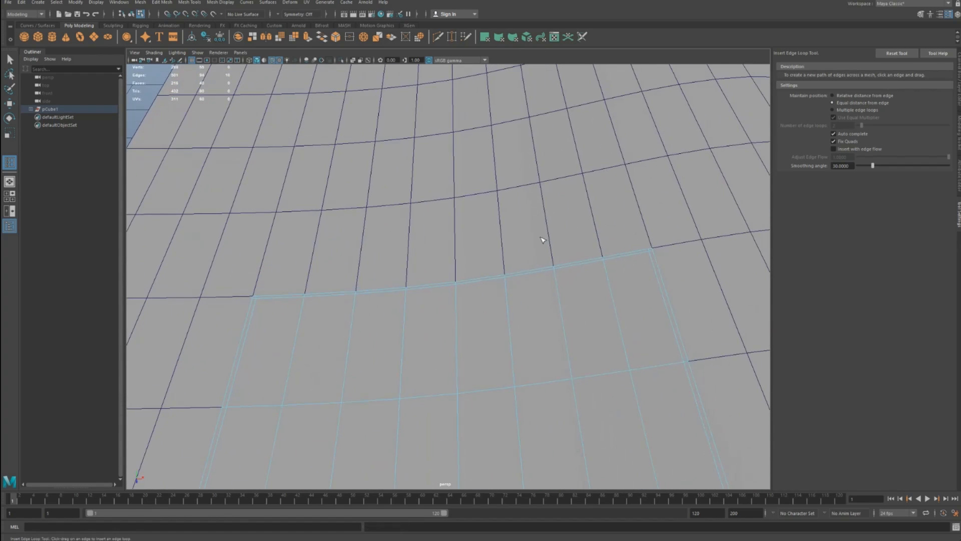
Insert supporting edge loops close to the borders of the three-by-two panel
left_click(552, 233)
left_click_drag(646, 248, 521, 275, "alt")
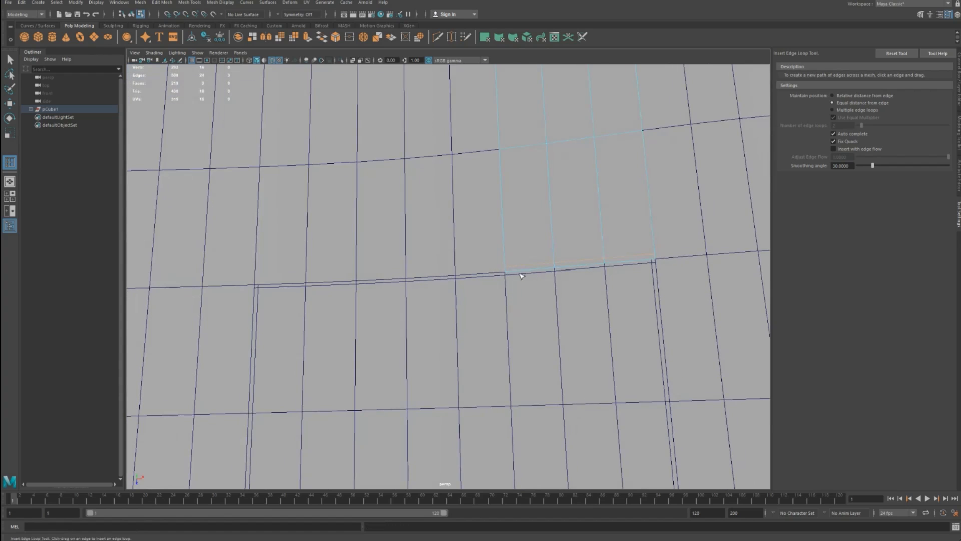
left_click_drag(575, 130, 512, 176, "alt")
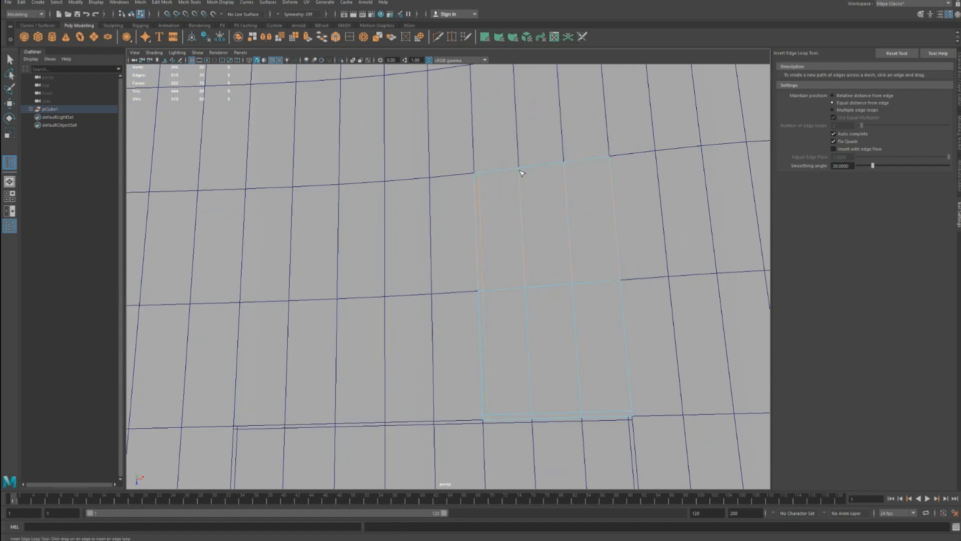
Insert supporting edge loops close to the borders of the four-by-two panel
left_click(429, 213)
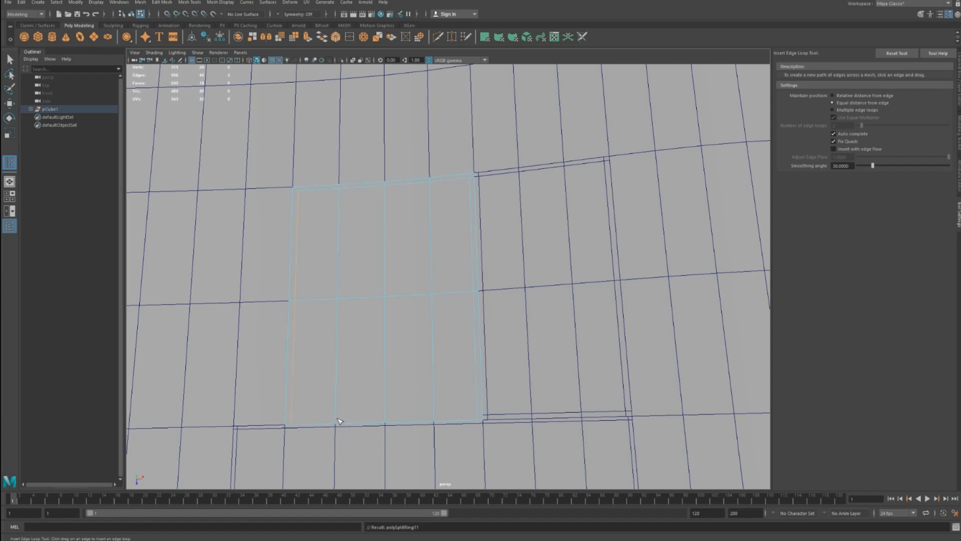
left_click_drag(337, 418, 337, 420)
key("q")
Extrude the border edges of the eight-by-two panel downward to give it side walls beneath the sheet
key("F8")
right_click_drag(558, 302, 328, 281, "alt")
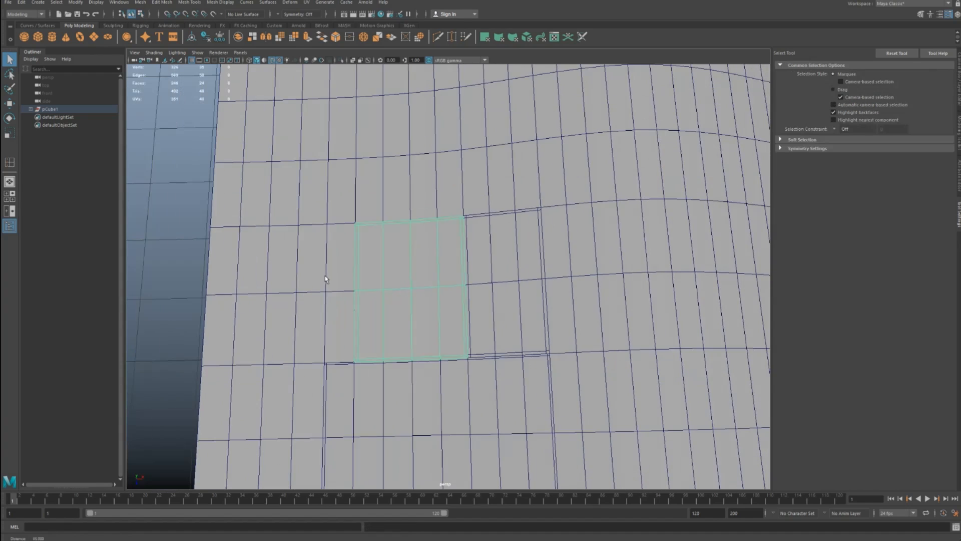
left_click_drag(480, 380, 488, 311, "alt")
middle_click_drag(488, 312, 498, 254, "alt")
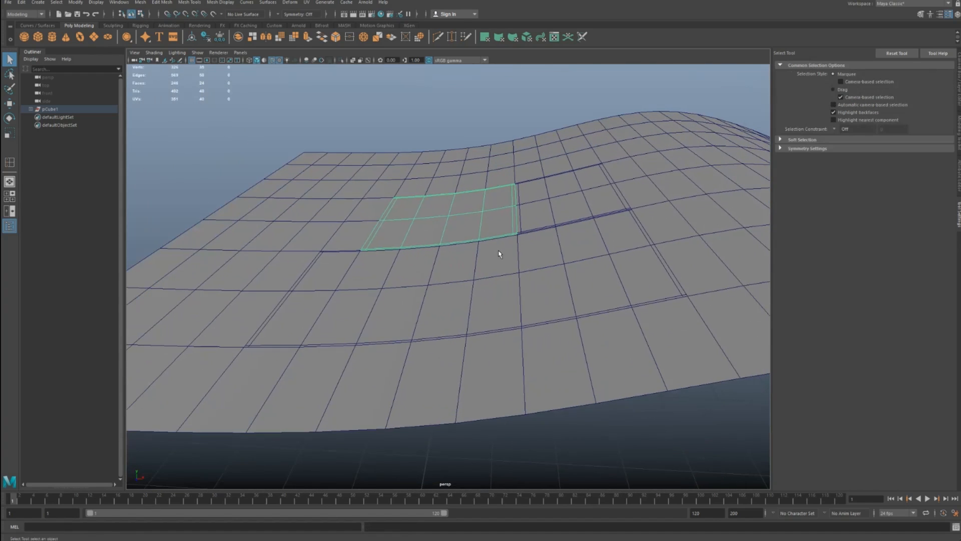
left_click(580, 265)
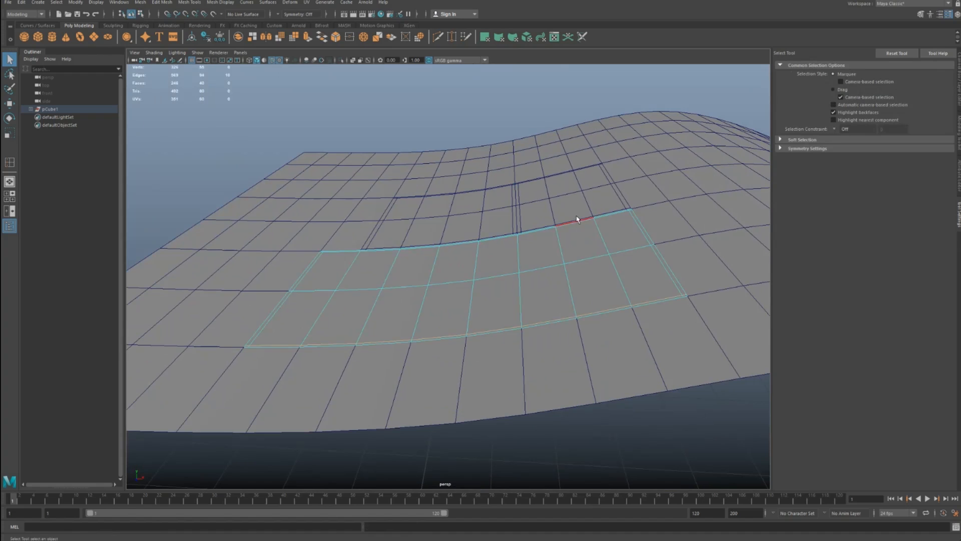
left_click_drag(549, 270, 510, 156, "alt")
key("ctrl+e")
Select the border edges of the three-by-two panel and extrude them downward into side walls
left_click(516, 170)
double_click(531, 169)
left_click(559, 171)
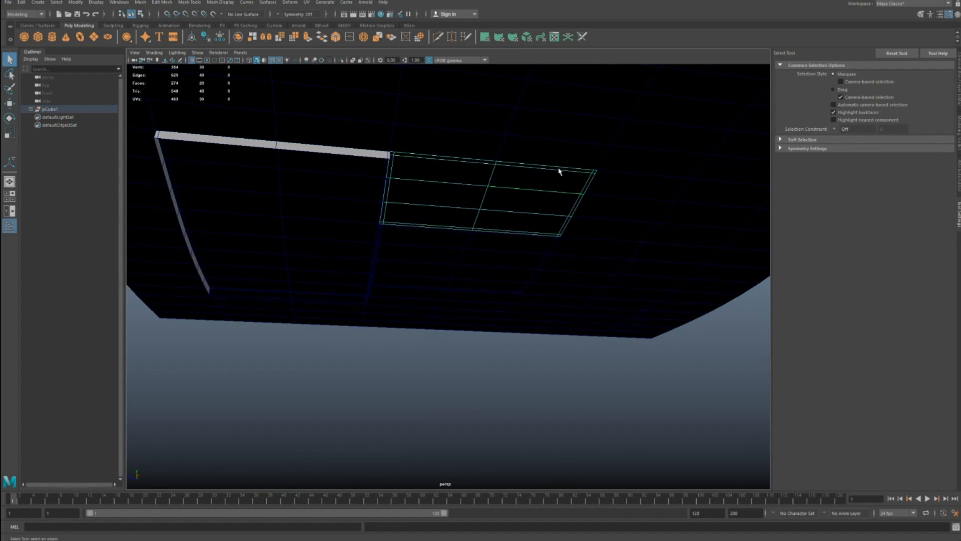
double_click(531, 164)
left_click_drag(523, 185, 427, 212, "alt")
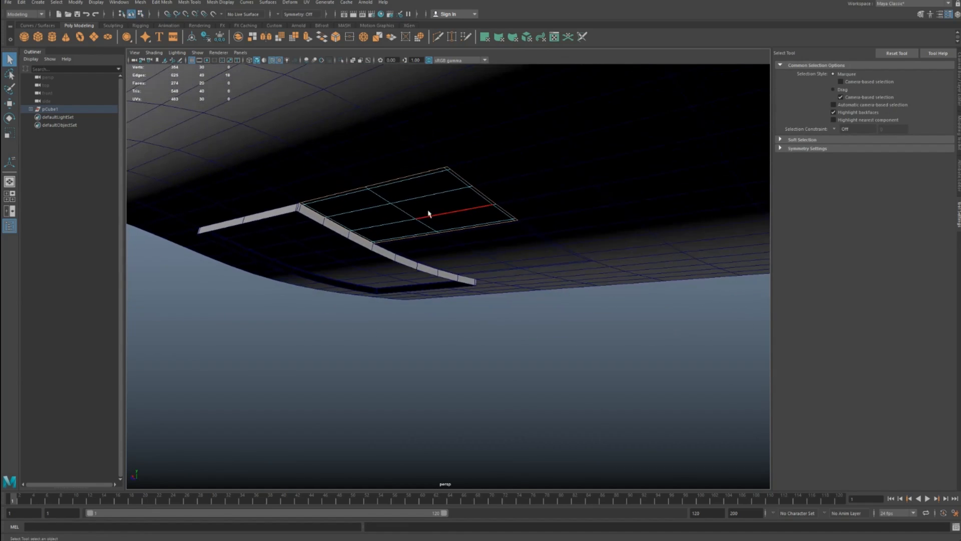
key("ctrl+e")
left_click_drag(368, 206, 490, 256)
key("q")
Extrude the border edges of the four-by-two panel downward into side walls
double_click(506, 214)
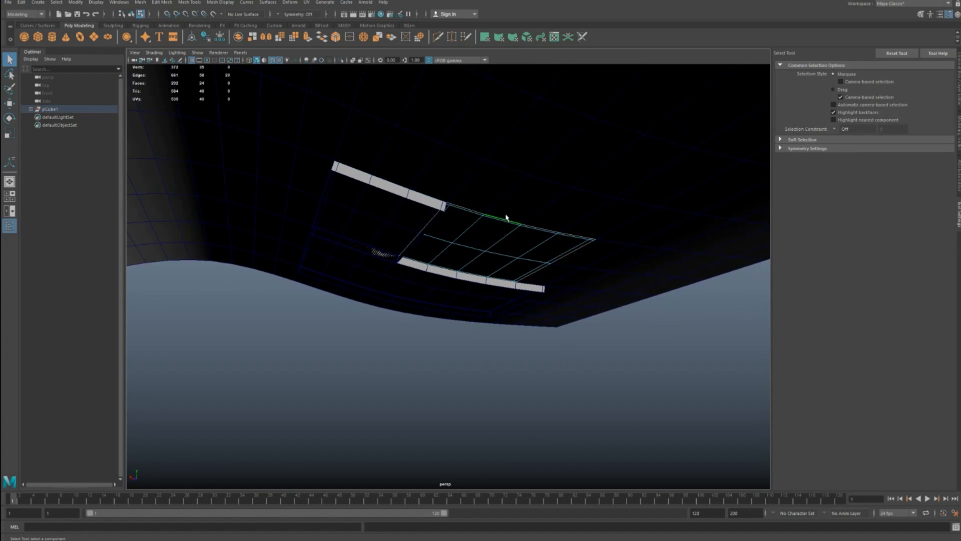
left_click_drag(507, 215, 418, 247, "alt")
key("ctrl+e")
key("q")
Select the three extracted panels in object mode and isolate them in the viewport
right_click_drag(419, 244, 451, 195)
left_click_drag(451, 195, 362, 244, "alt")
left_click(492, 186, "shift")
left_click(406, 168, "shift")
key("ctrl+1")
Insert an edge loop around the side walls of each of the three panels, close to the top edge
left_click_drag(399, 214, 427, 308, "alt")
right_click_drag(426, 308, 381, 373, "shift")
left_click_drag(399, 333, 399, 333)
left_click_drag(400, 332, 295, 311, "alt")
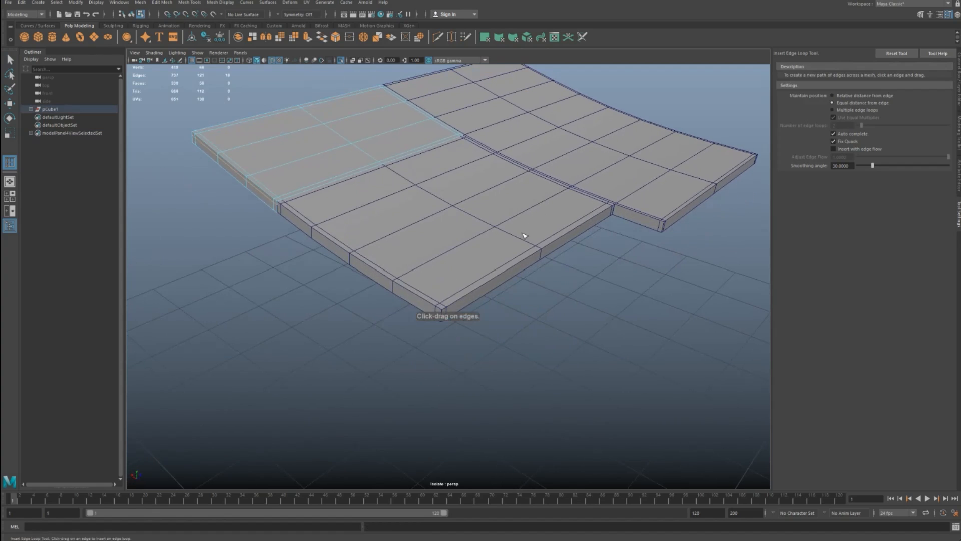
left_click(524, 235)
middle_click_drag(476, 263, 493, 220, "alt")
right_click_drag(493, 220, 502, 273, "alt")
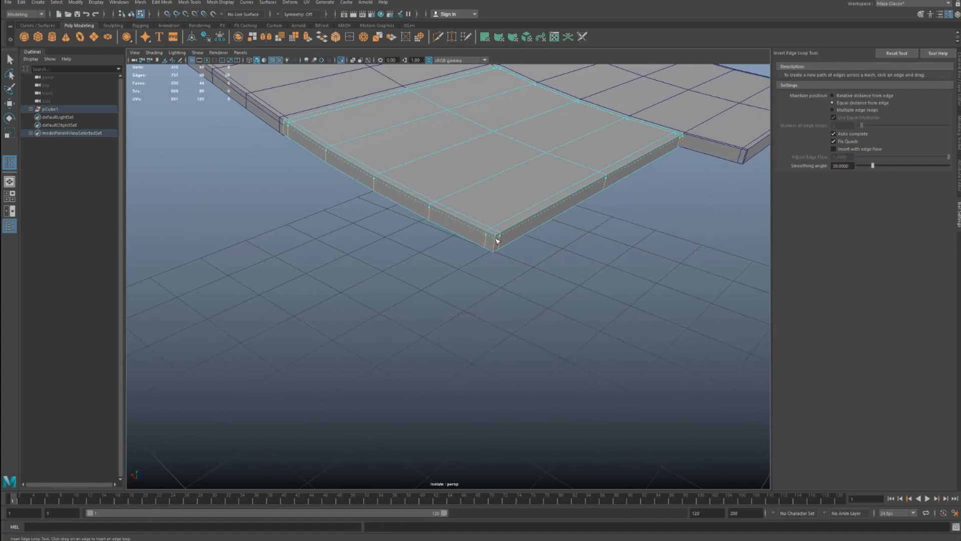
left_click_drag(497, 240, 497, 241)
middle_click_drag(497, 241, 283, 368, "alt")
left_click(557, 260)
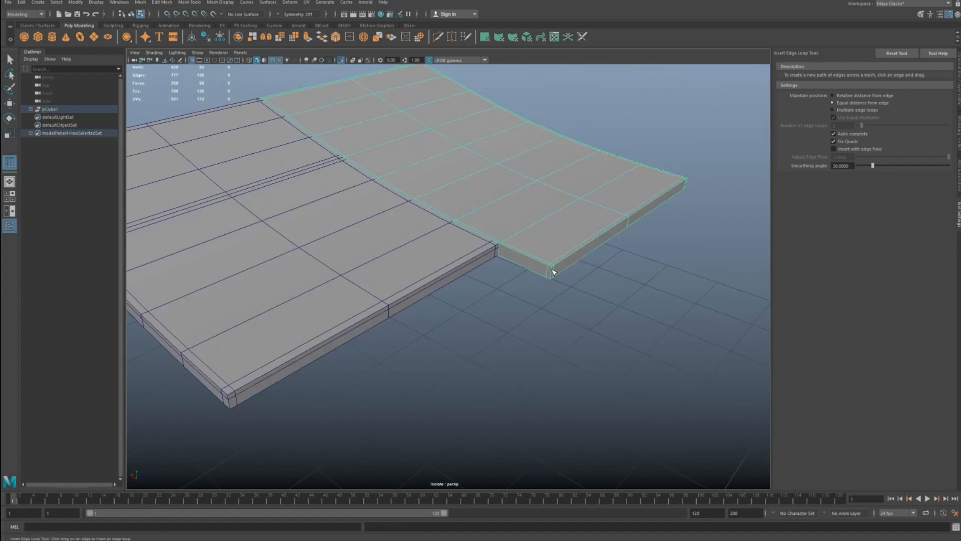
left_click_drag(553, 271, 552, 270)
key("q")
Select all three panels, show the whole sheet again by leaving isolation, and turn off wireframe on shaded
right_click_drag(624, 204, 395, 162, "alt")
left_click_drag(302, 150, 535, 255)
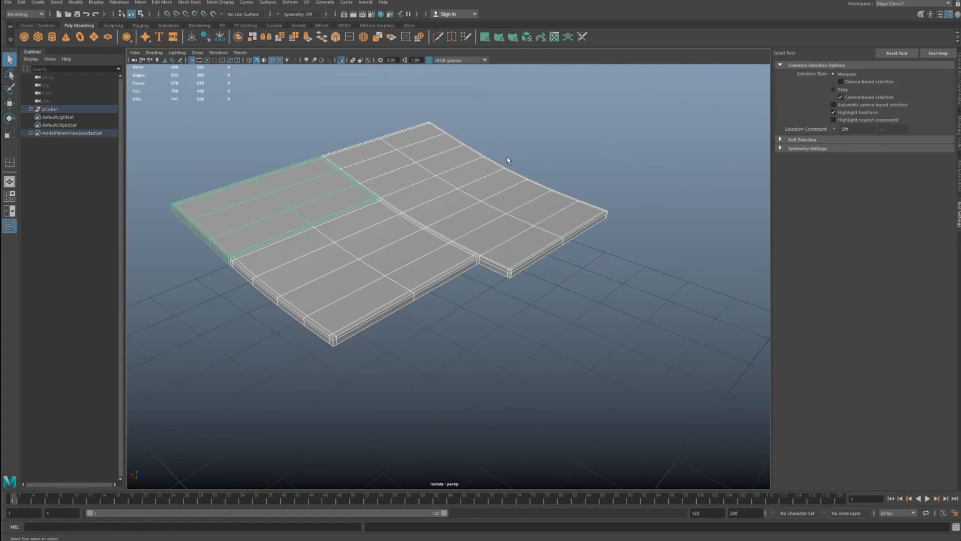
left_click_drag(479, 192, 446, 206, "alt")
key("ctrl+1")
middle_click_drag(478, 180, 539, 270, "alt")
right_click_drag(539, 270, 470, 225, "alt")
left_click(274, 61)
right_click_drag(690, 150, 601, 104, "alt")
left_click_drag(601, 103, 388, 193, "alt")
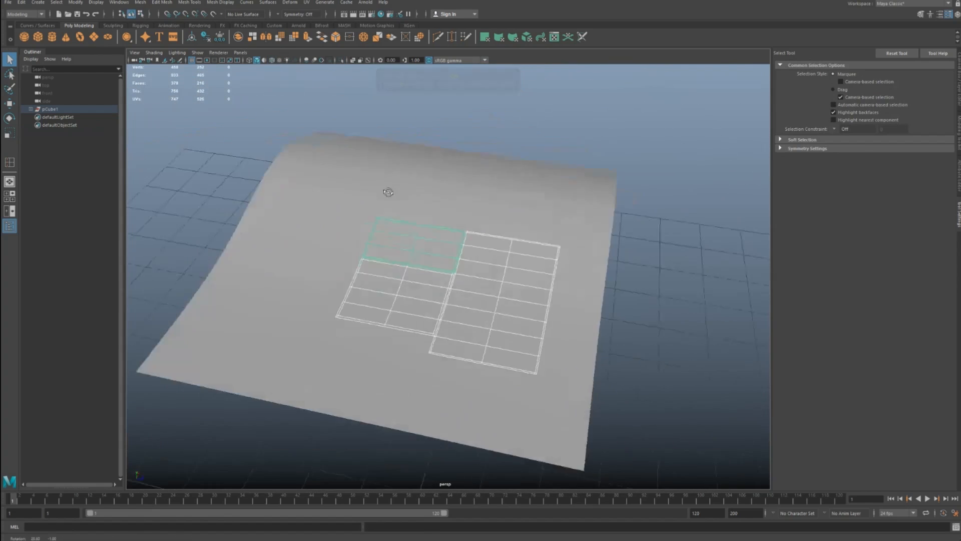
right_click_drag(388, 193, 653, 181, "alt")
left_click(657, 120)
Select the three panels on the sheet and turn on smooth mesh preview for them
left_click_drag(598, 192, 525, 218, "alt")
right_click_drag(525, 218, 463, 210, "alt")
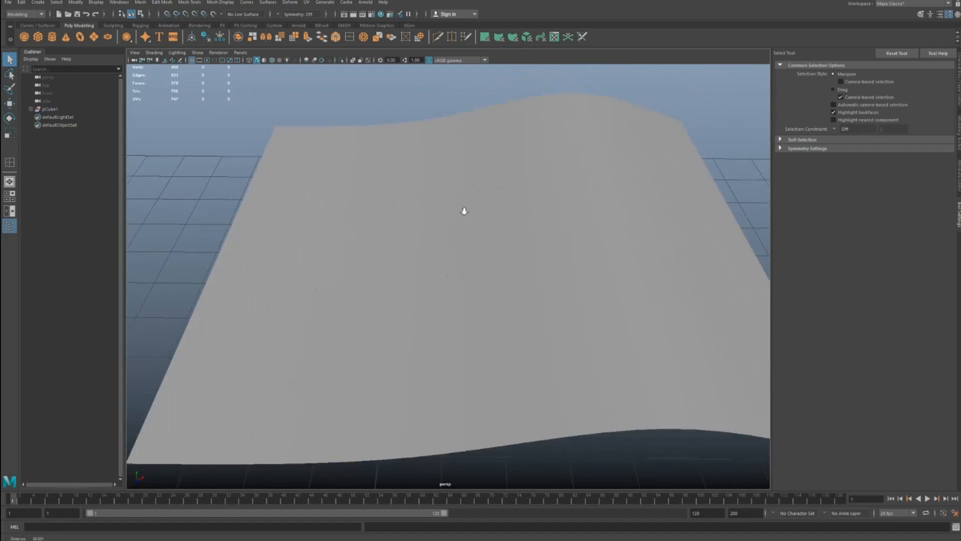
left_click_drag(433, 216, 679, 312, "alt")
left_click(483, 240)
left_click(440, 266, "shift")
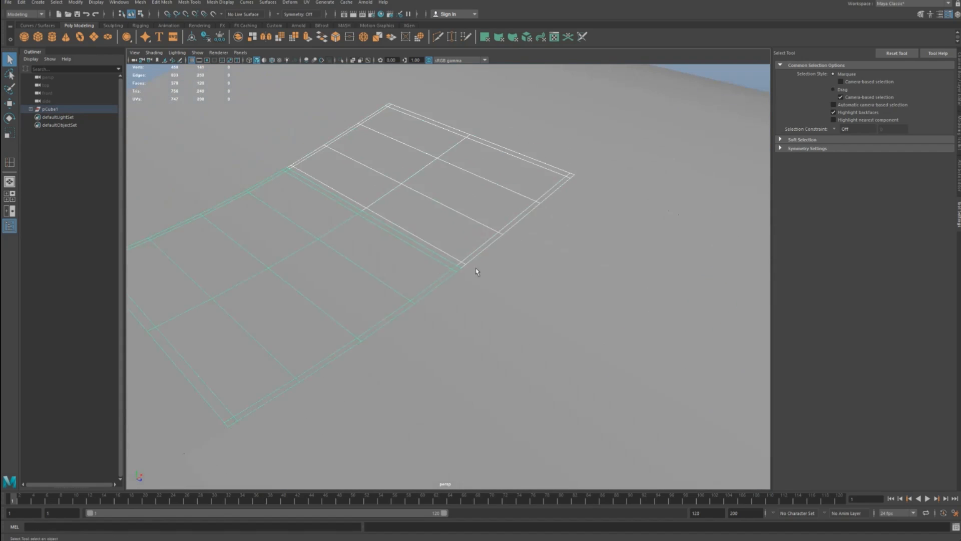
left_click(490, 272)
left_click(420, 272, "shift")
left_click(615, 331, "shift")
right_click_drag(615, 330, 393, 283, "alt")
key("3")
Slide the support edge loop of the three-by-two panel closer to its seam at the corner where the panels meet
left_click(634, 133)
left_click_drag(584, 162, 626, 190, "alt")
scroll(552, 245, "up", 4)
left_click_drag(570, 252, 553, 327, "alt")
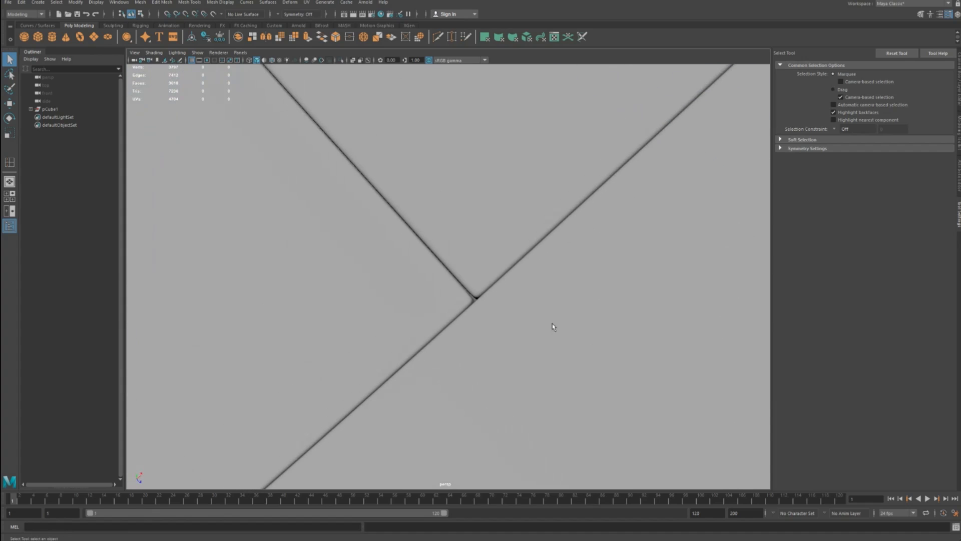
left_click(477, 301)
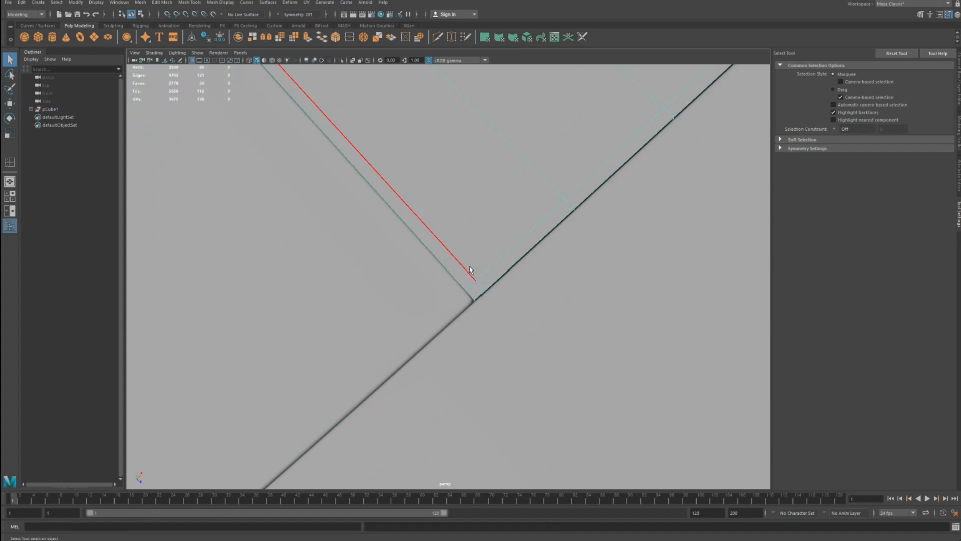
key("y")
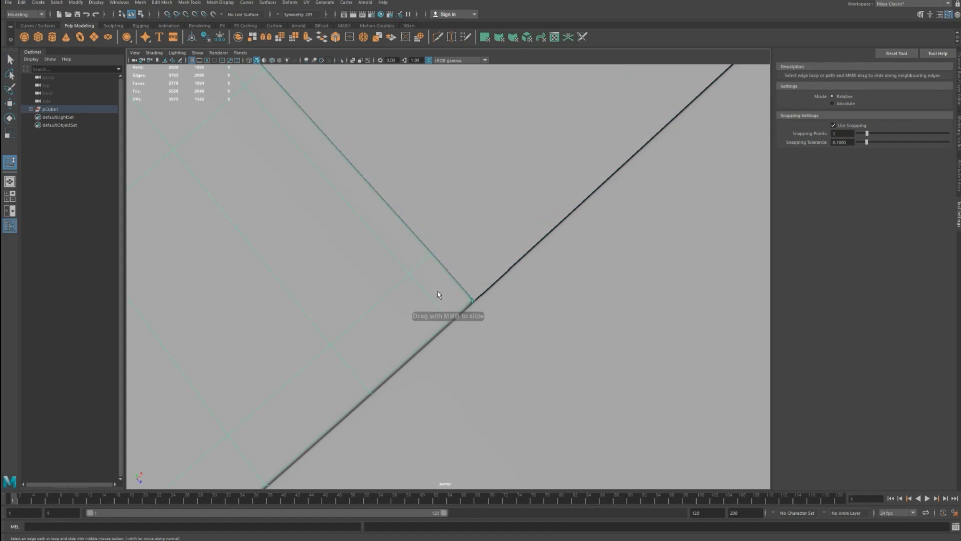
Slide the matching support loop of the four-by-two panel closer to the seam and restore its smooth preview
key("1")
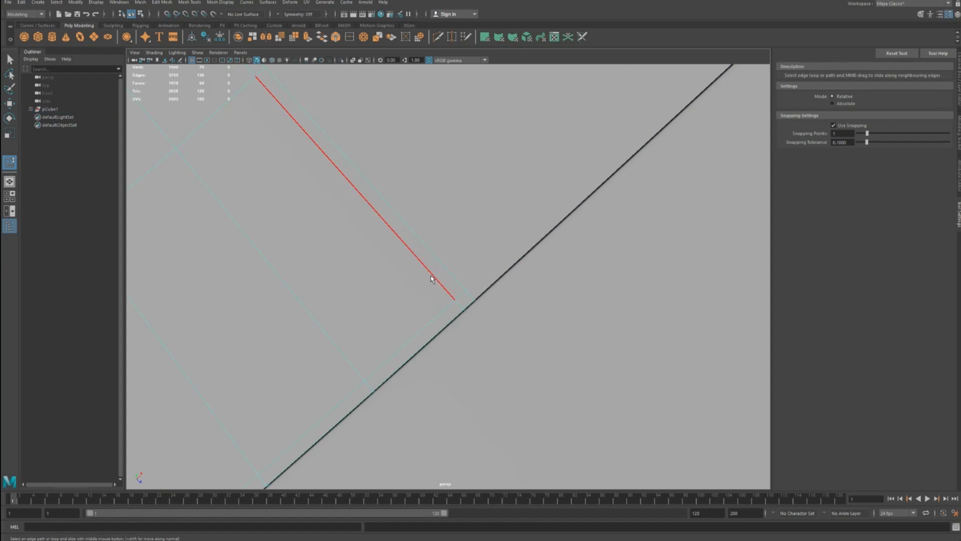
left_click(431, 253)
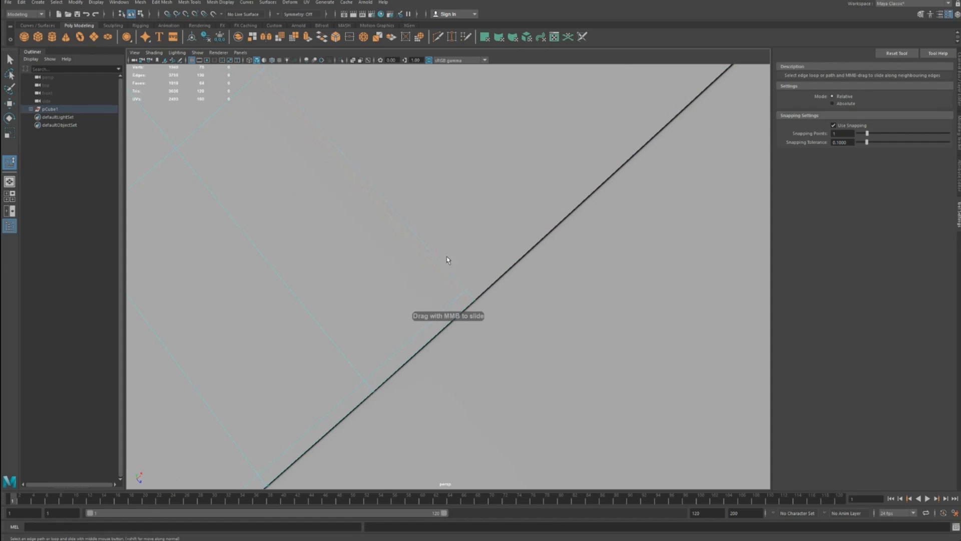
key("3")
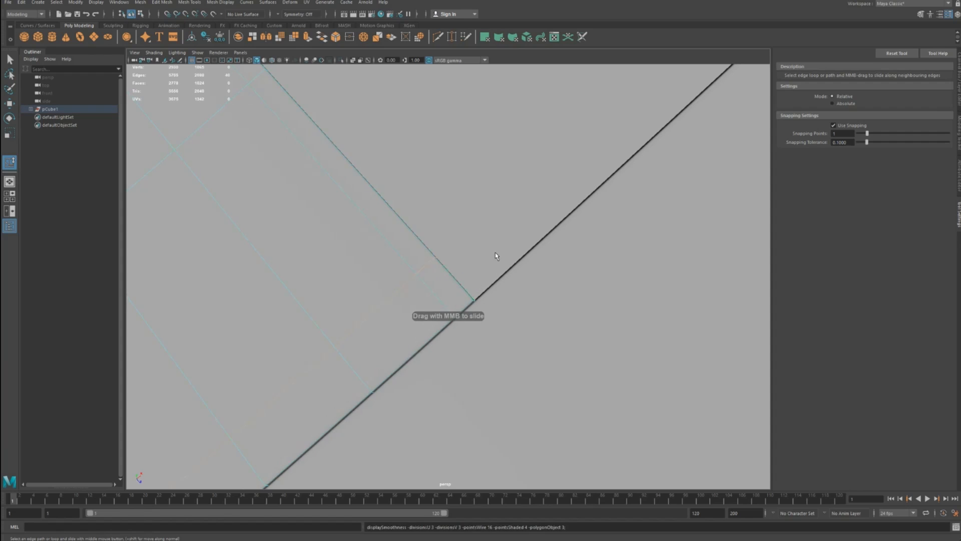
Return to object selection, deselect the panels and examine the smoothed seams across the whole curved sheet
left_click(553, 293)
right_click_drag(552, 293, 351, 226, "alt")
left_click_drag(572, 213, 539, 194, "alt")
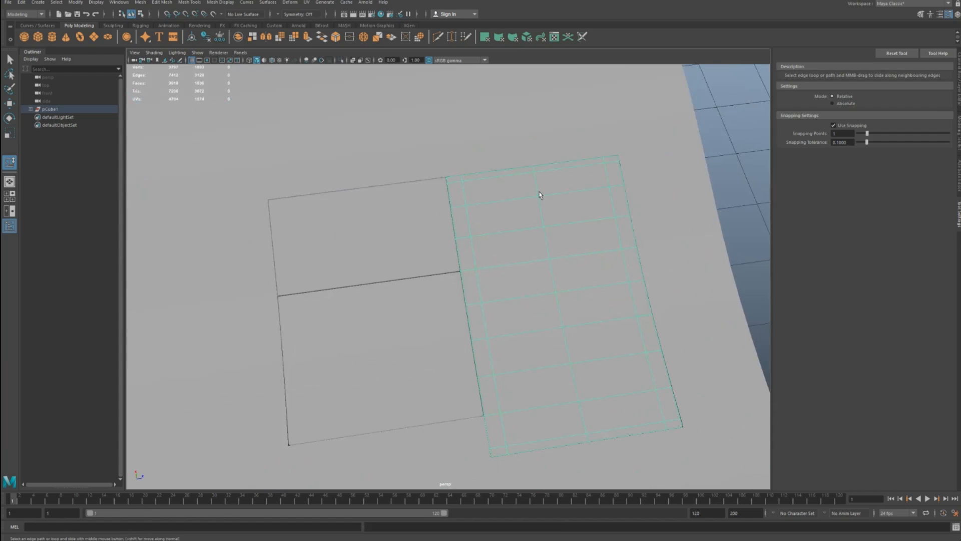
left_click_drag(726, 175, 515, 321, "alt")
key("F8")
right_click_drag(515, 321, 341, 250, "alt")
left_click(353, 143)
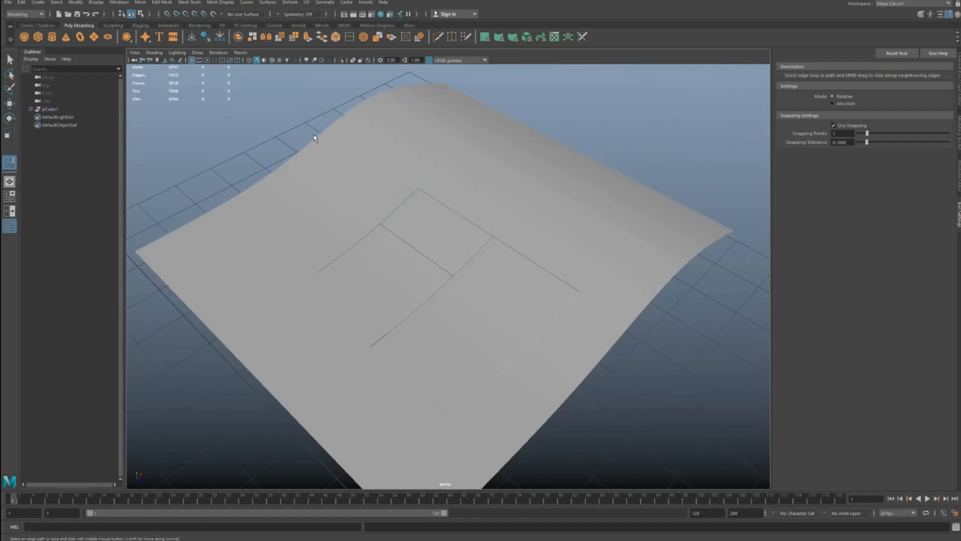
Select the wide strip of faces along the sheet's raised crest and subdivide them into smaller faces
mouse_move(388, 181)
left_mouse_down("alt")
mouse_move(312, 123)
mouse_move(280, 135)
mouse_move(491, 242)
mouse_move(544, 220)
mouse_move(478, 217)
mouse_move(509, 232)
mouse_move(471, 250)
mouse_move(487, 250)
mouse_move(452, 225)
mouse_move(513, 359)
left_mouse_up("alt")
scroll(281, 135, "up", 5)
left_click(544, 220)
key("F10")
left_click_drag(514, 358, 492, 215, "alt")
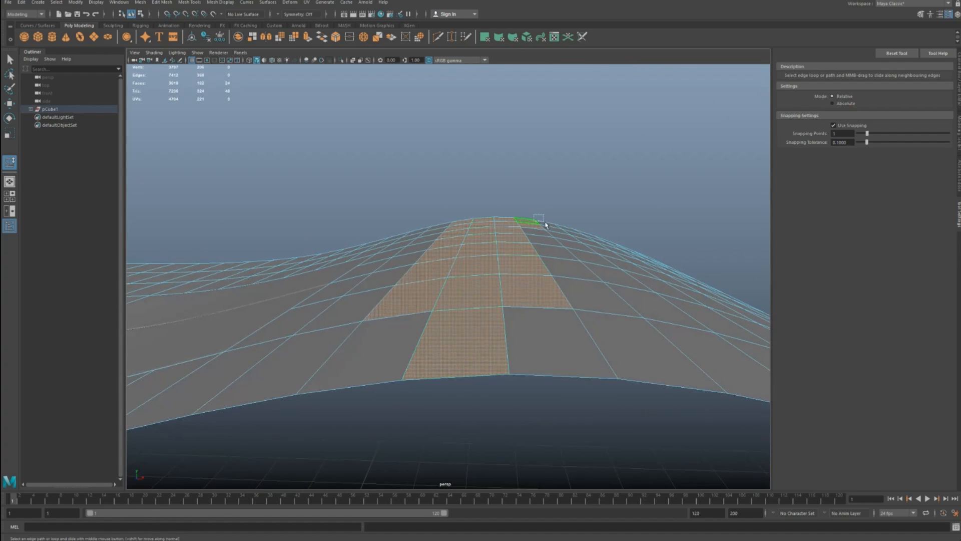
left_click(421, 348, "shift")
left_click_drag(509, 247, 536, 259, "alt")
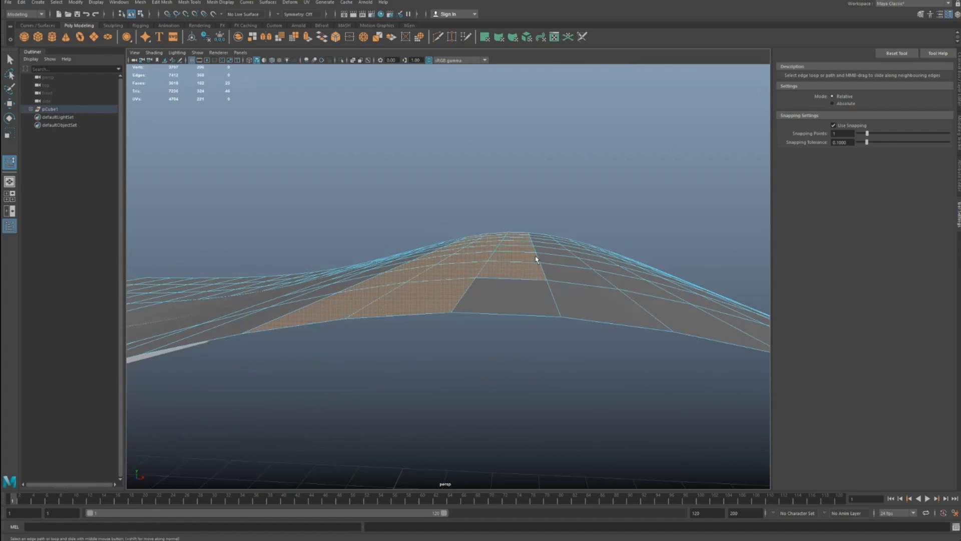
left_click_drag(552, 334, 551, 333, "shift")
left_click_drag(551, 288, 519, 290, "alt")
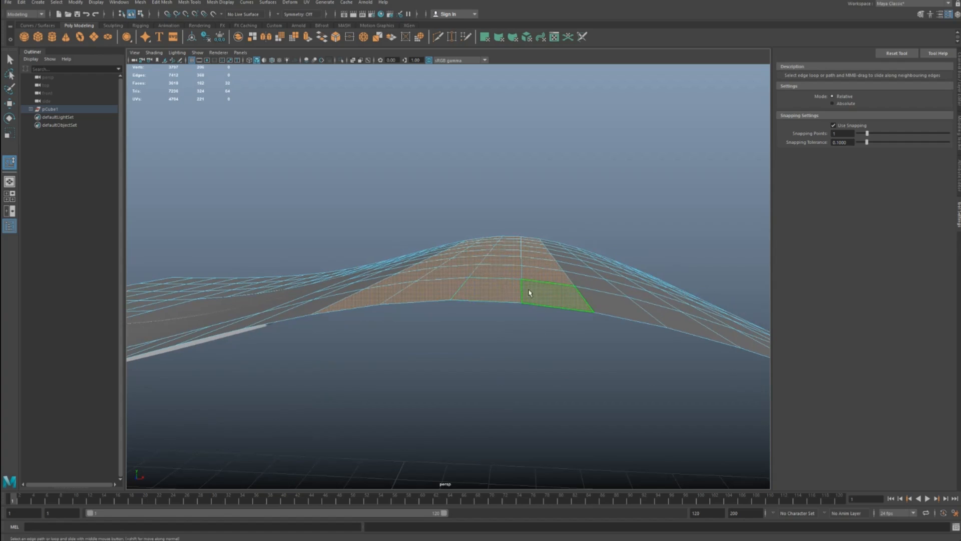
scroll(528, 290, "up", 3)
right_click_drag(532, 294, 525, 284, "shift")
mouse_move(501, 287)
left_mouse_down("alt")
mouse_move(499, 275)
mouse_move(504, 302)
left_mouse_up("alt")
Extract a five-by-two block of faces from the subdivided crest and extrude its border edges into side walls
left_click(482, 326)
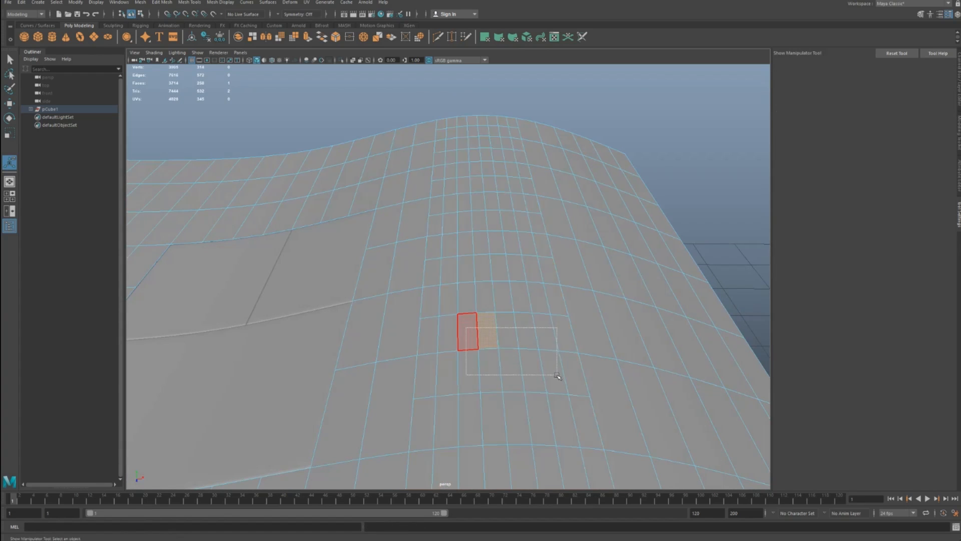
left_click_drag(557, 374, 557, 375)
right_click_drag(510, 330, 500, 455, "ctrl")
key("ctrl+e")
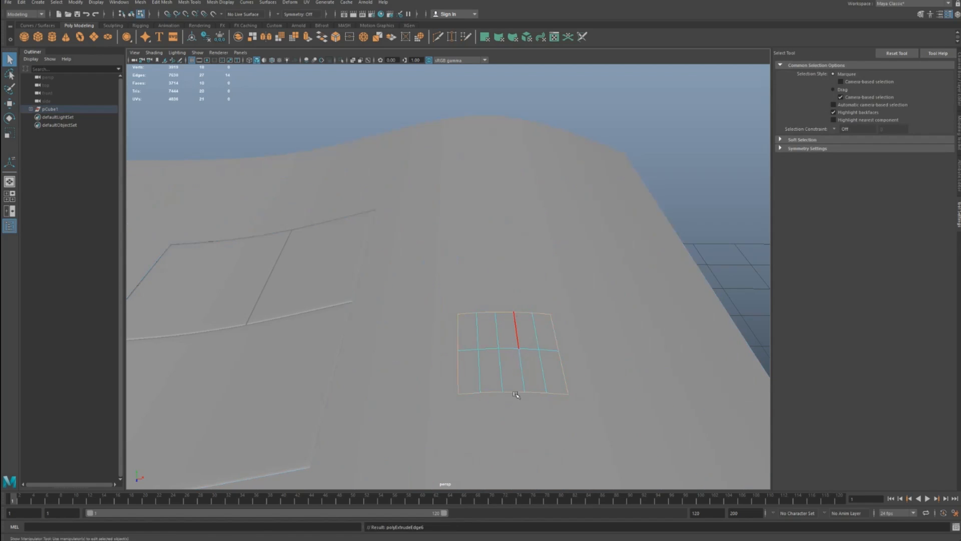
left_click_drag(519, 393, 524, 333, "alt")
key("q")
Insert support edge loops close to the borders of the new five-by-two panel and turn on its smooth preview
left_click_drag(472, 239, 518, 248)
left_click_drag(489, 244, 477, 385, "alt")
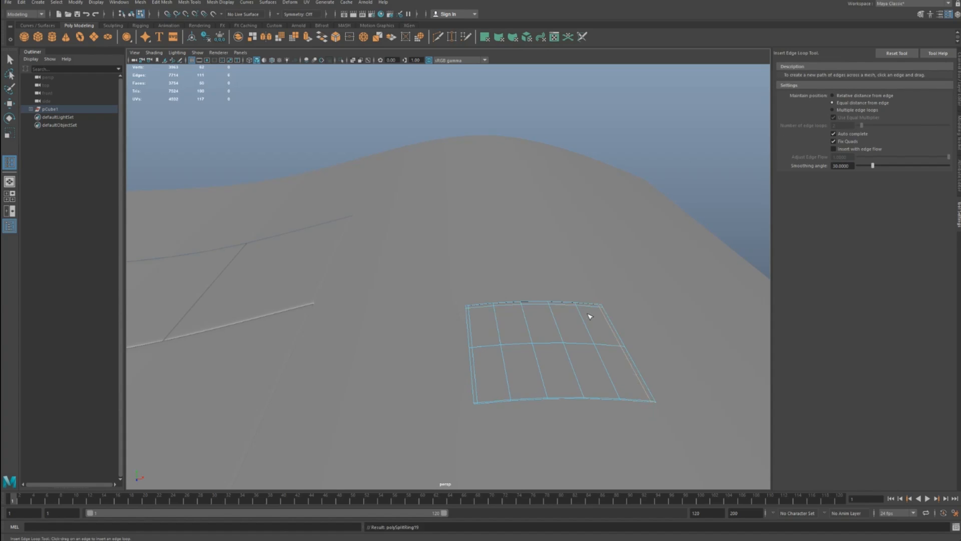
left_click_drag(589, 317, 509, 202, "alt")
key("F8")
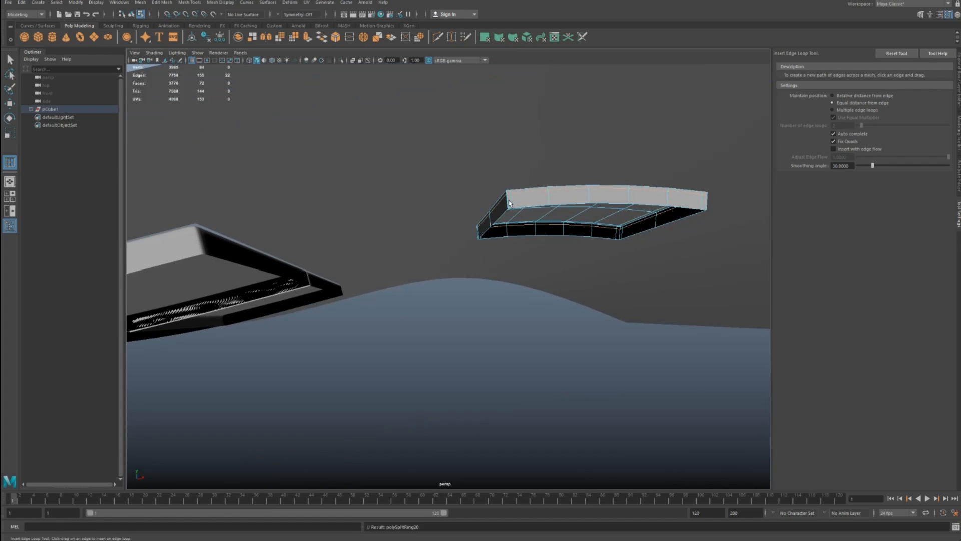
key("q")
key("3")
left_click(502, 173)
Select the vertices along the near end of the new crest panel and move them vertically relative to the sheet
left_click_drag(502, 174, 480, 270, "alt")
left_click(481, 273)
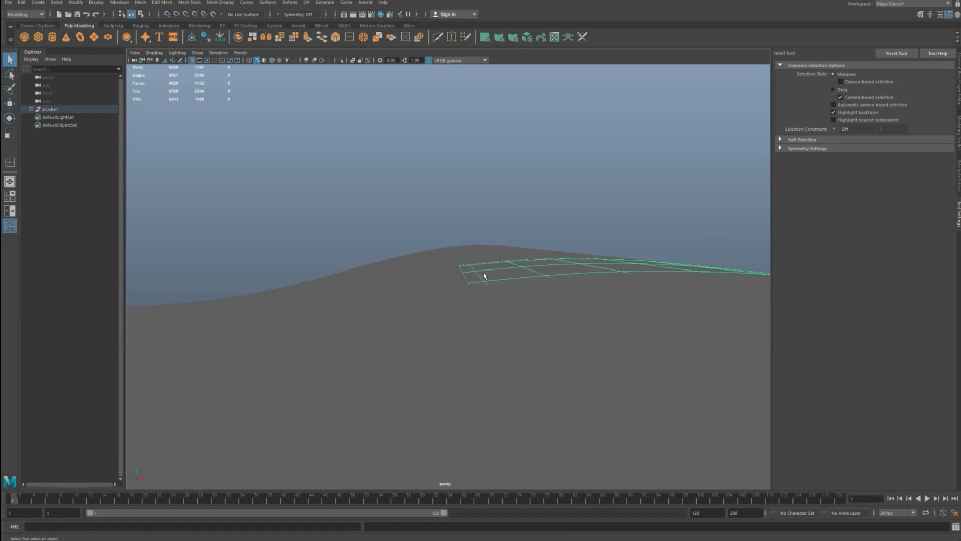
key("ctrl+1")
key("ctrl+1")
key("w")
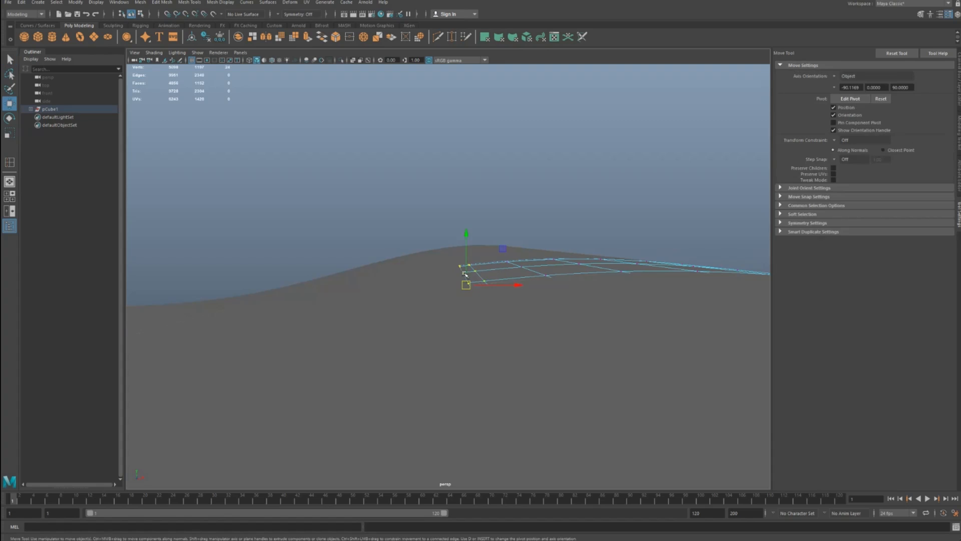
left_click_drag(480, 274, 489, 233, "alt")
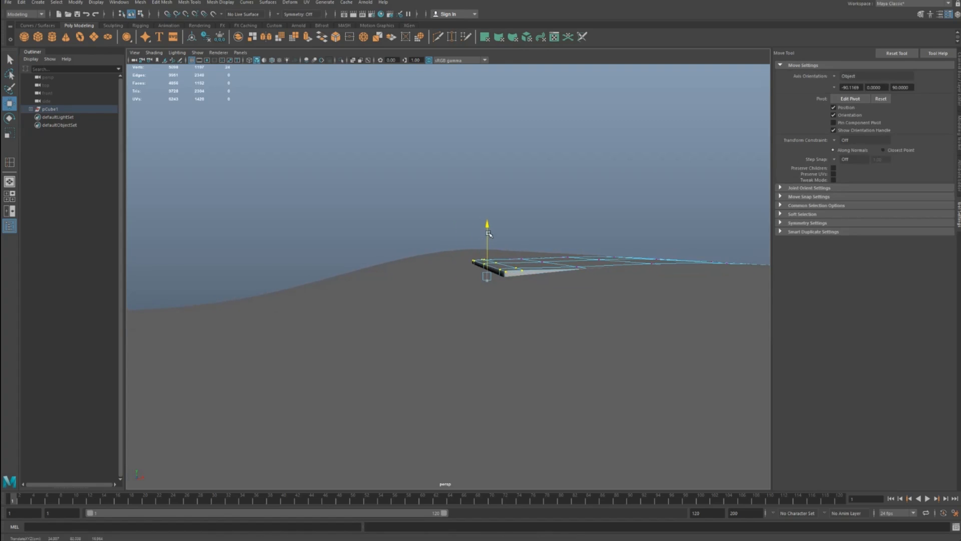
Examine how the new crest panel and the three adjoining panels sit in the surface of the sheet
left_click(472, 286)
scroll(471, 275, "up", 6)
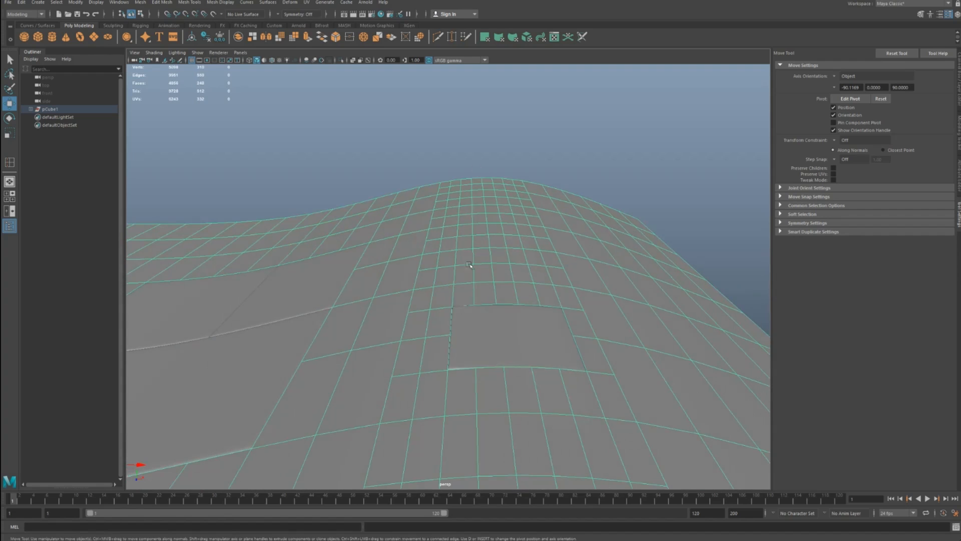
mouse_move(491, 284)
left_mouse_down("alt")
mouse_move(468, 276)
mouse_move(532, 284)
mouse_move(452, 223)
mouse_move(377, 215)
mouse_move(503, 230)
mouse_move(369, 180)
mouse_move(628, 253)
mouse_move(434, 239)
mouse_move(489, 287)
mouse_move(435, 262)
mouse_move(452, 284)
left_mouse_up("alt")
scroll(532, 284, "up", 3)
left_click(537, 295)
left_click(629, 253)
scroll(448, 279, "down", 5)
left_click(480, 329)
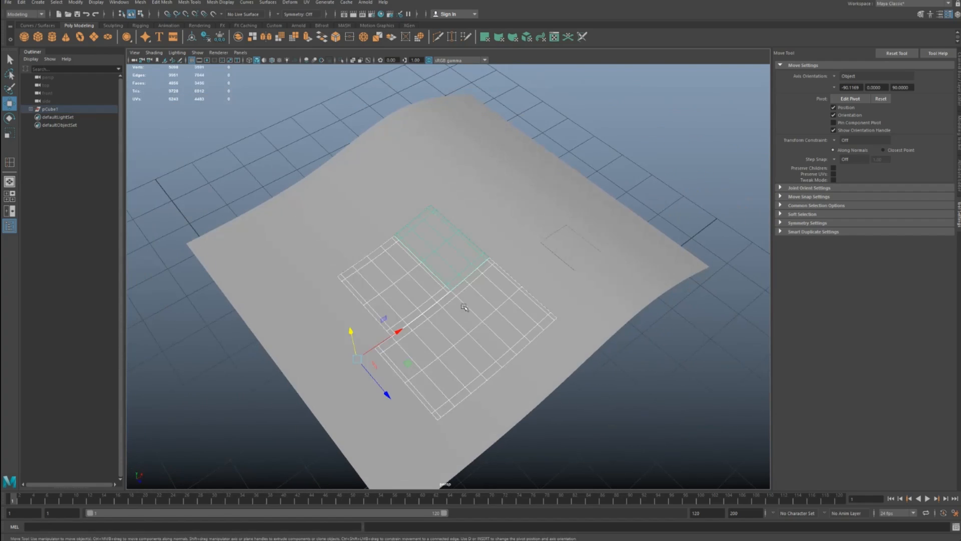
left_click(654, 174)
mouse_move(654, 174)
left_mouse_down("alt")
mouse_move(478, 326)
mouse_move(439, 282)
left_mouse_up("alt")
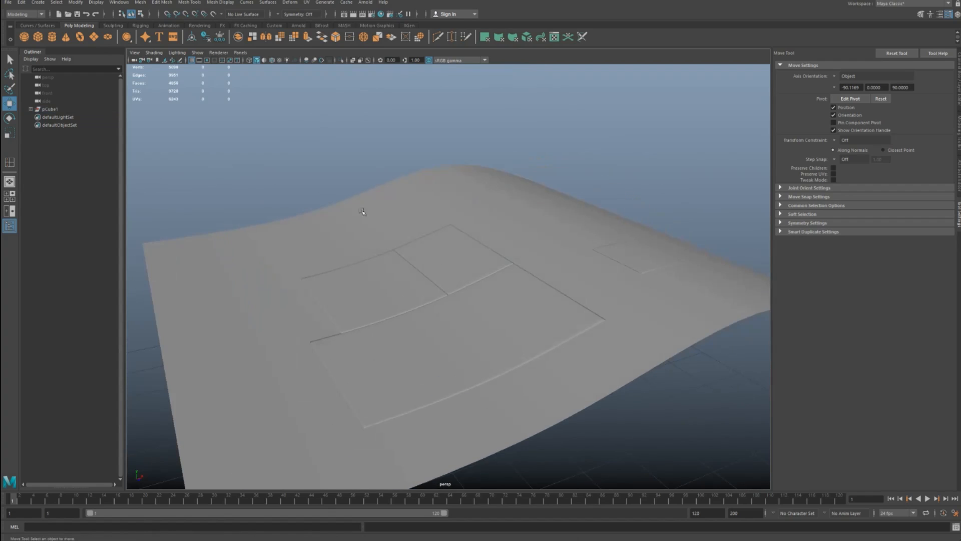
Select the three adjoining panels and turn off their smooth mesh preview
left_click_drag(461, 342, 461, 343)
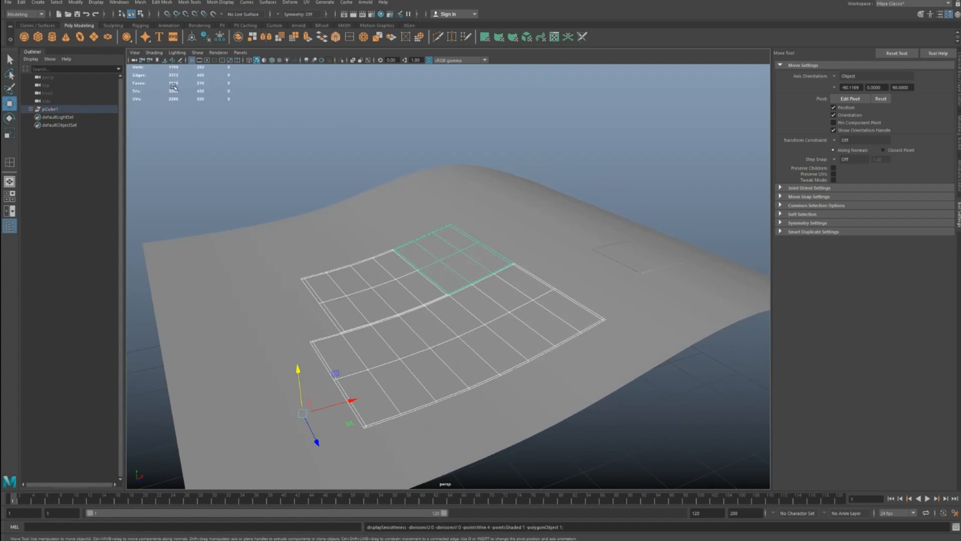
key("3")
key("1")
left_click_drag(437, 202, 533, 254, "alt")
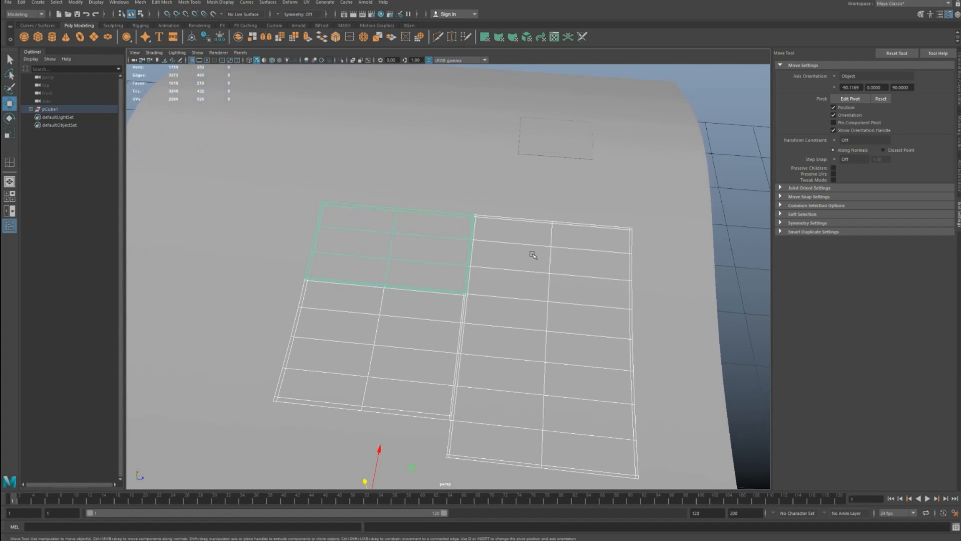
Isolate the eight-by-two panel, examine its unsmoothed walls and support loops at the corner, and leave isolation
left_click(705, 264)
right_click_drag(705, 264, 457, 294, "alt")
left_click(501, 269)
right_click_drag(501, 270, 435, 249, "alt")
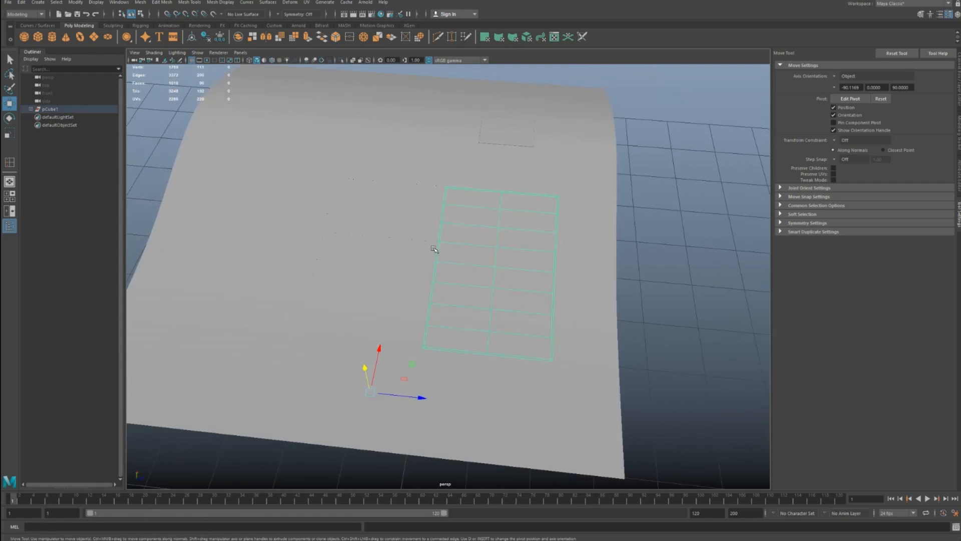
left_click_drag(435, 249, 435, 264, "alt")
right_click_drag(435, 264, 458, 283, "alt")
left_click_drag(479, 283, 519, 267, "alt")
key("ctrl+1")
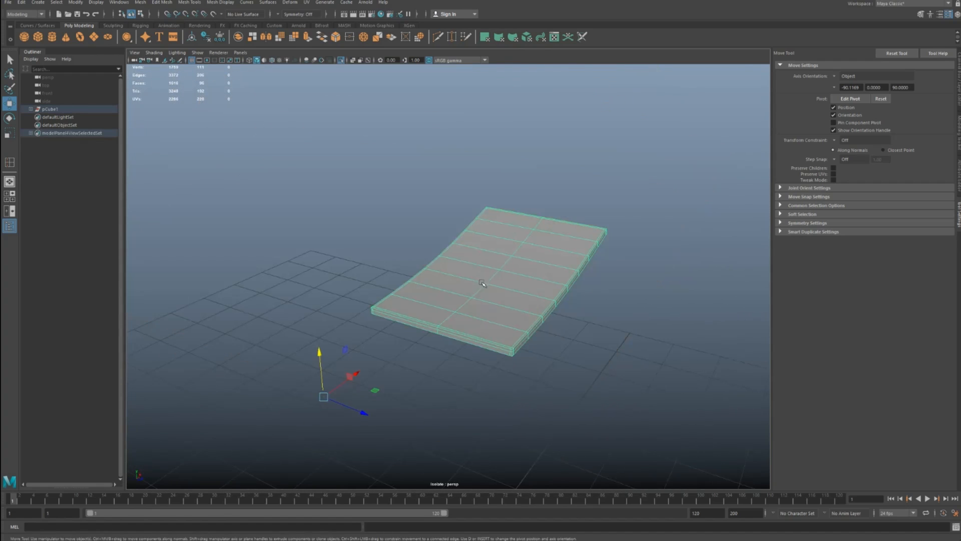
left_click(358, 185)
right_click_drag(361, 203, 511, 346, "alt")
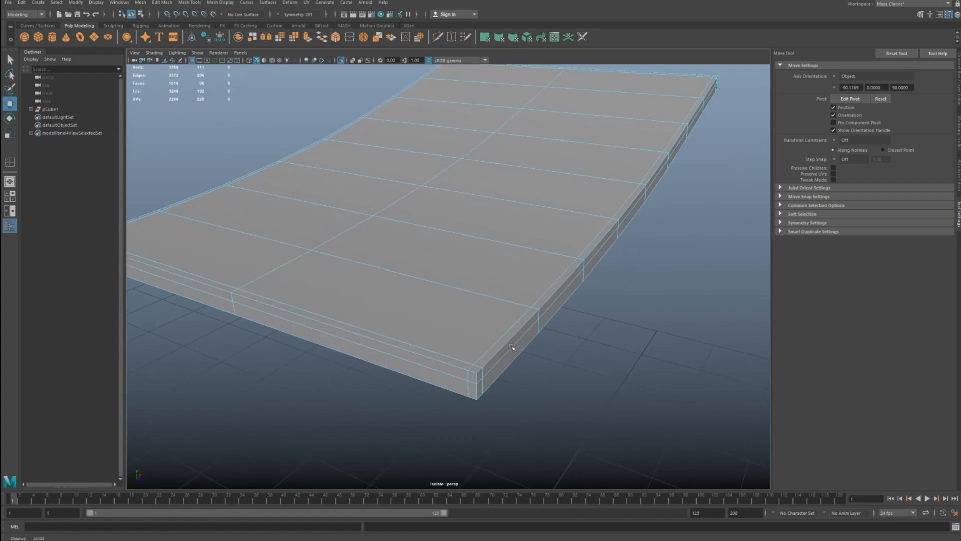
key("ctrl+1")
Create a polygon cube, scale it up, raise it above the sheet and frame it in view
right_click_drag(431, 337, 283, 179)
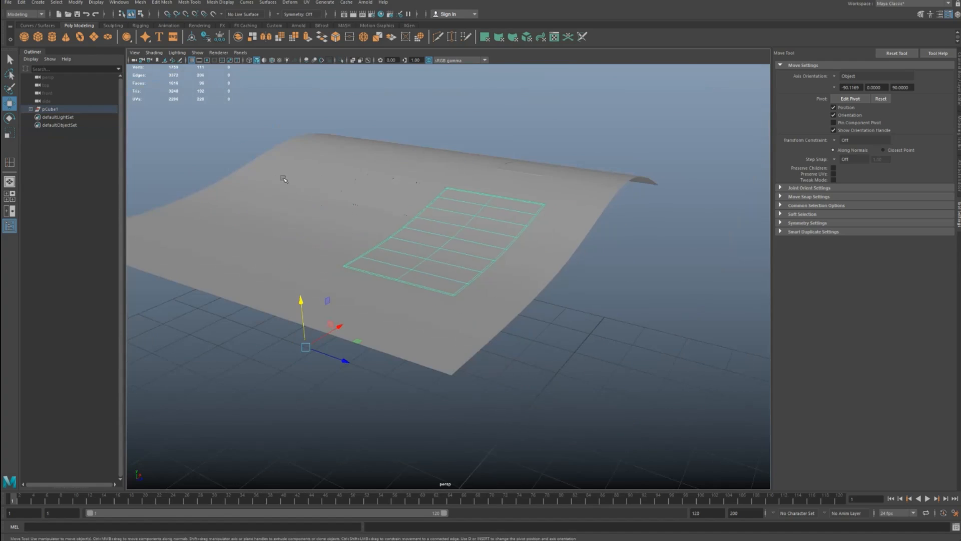
left_click(310, 125)
right_click_drag(311, 127, 320, 173, "shift")
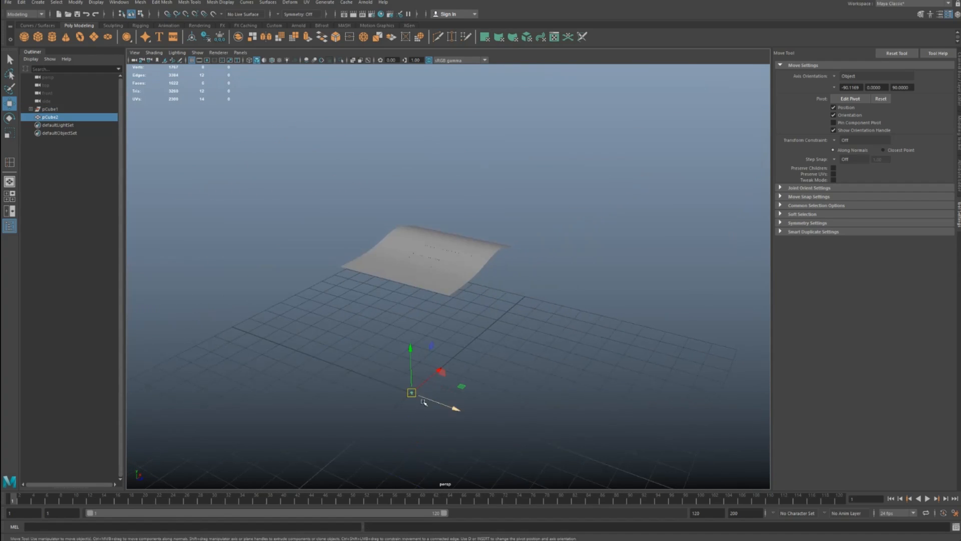
key("r")
left_click_drag(412, 393, 427, 394)
key("w")
left_click_drag(413, 356, 449, 137)
key("f")
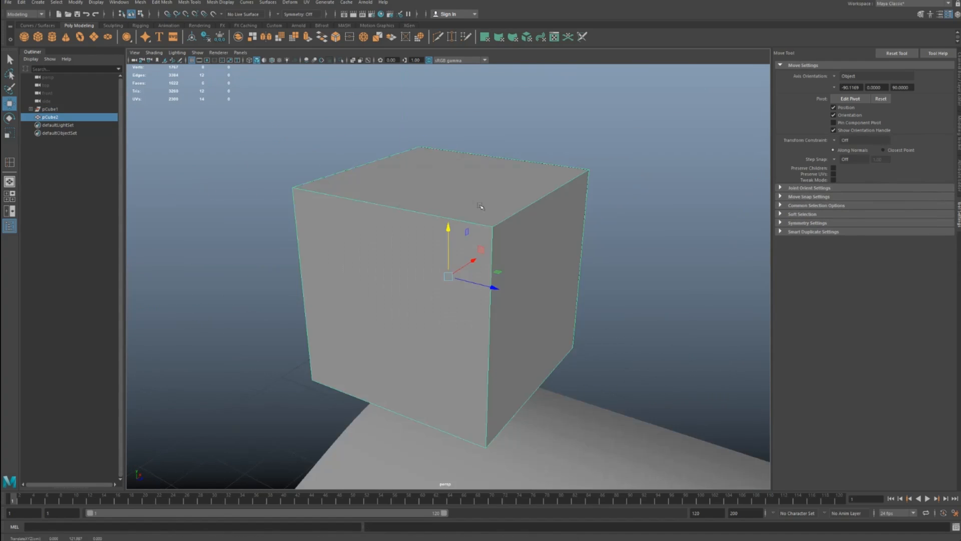
Switch the cube to edge selection and apply Soften Edge to its edges to demonstrate the shading
left_click_drag(481, 206, 433, 230, "alt")
left_click(510, 223)
left_click(494, 225)
mouse_move(511, 223)
left_mouse_down("alt")
mouse_move(493, 225)
mouse_move(510, 242)
left_mouse_up("alt")
left_click(621, 217)
left_click_drag(382, 220, 387, 229, "alt")
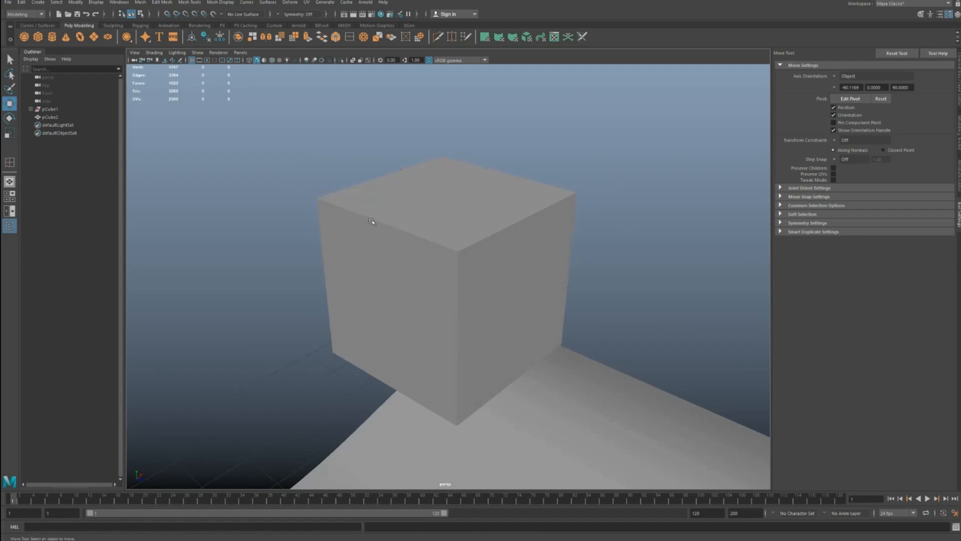
left_click(483, 221)
key("F10")
left_click(319, 184)
left_click_drag(319, 184, 393, 231, "alt")
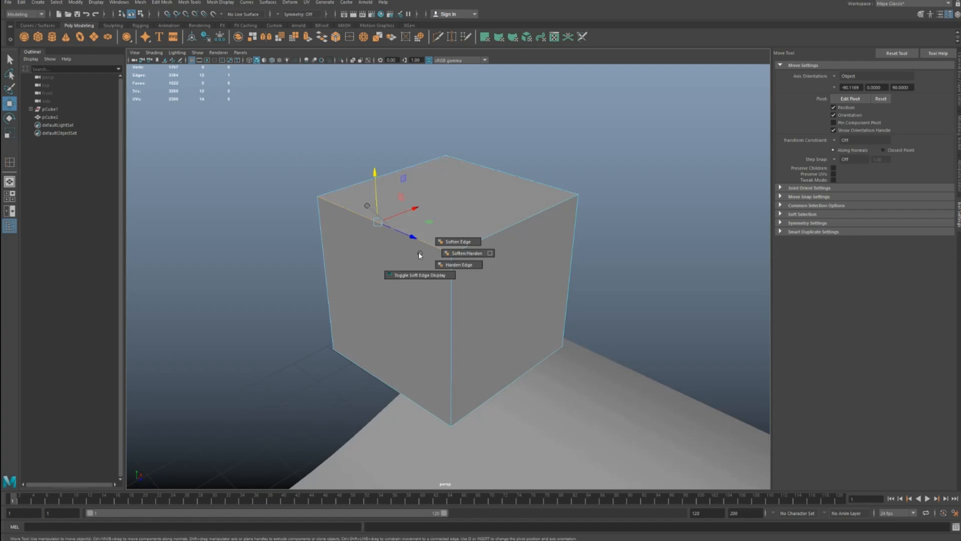
right_click_drag(446, 242, 447, 243)
left_click_drag(500, 301, 643, 416, "alt")
scroll(576, 351, "down", 3)
left_click(531, 258)
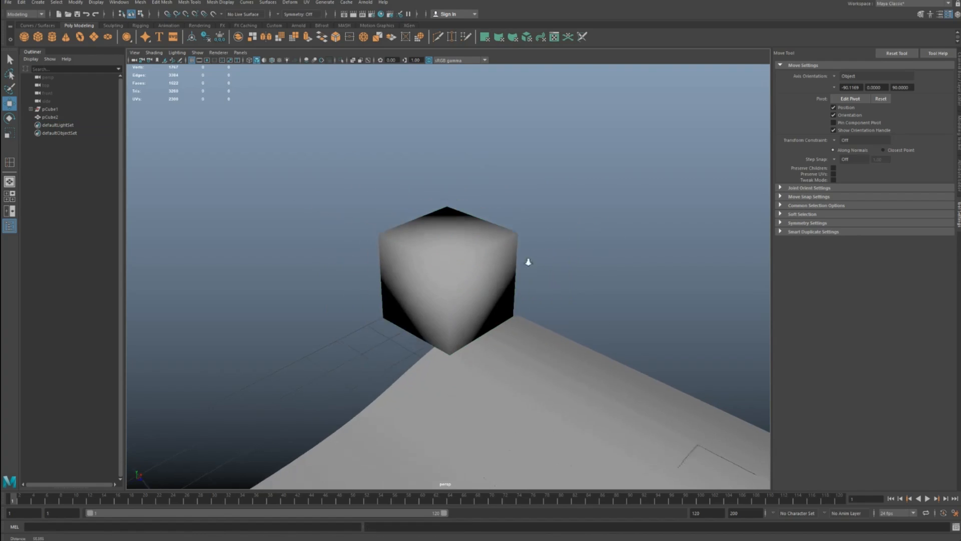
Insert support edge loops near the borders of the softened cube's faces
left_click_drag(527, 262, 457, 294, "alt")
left_click(457, 293)
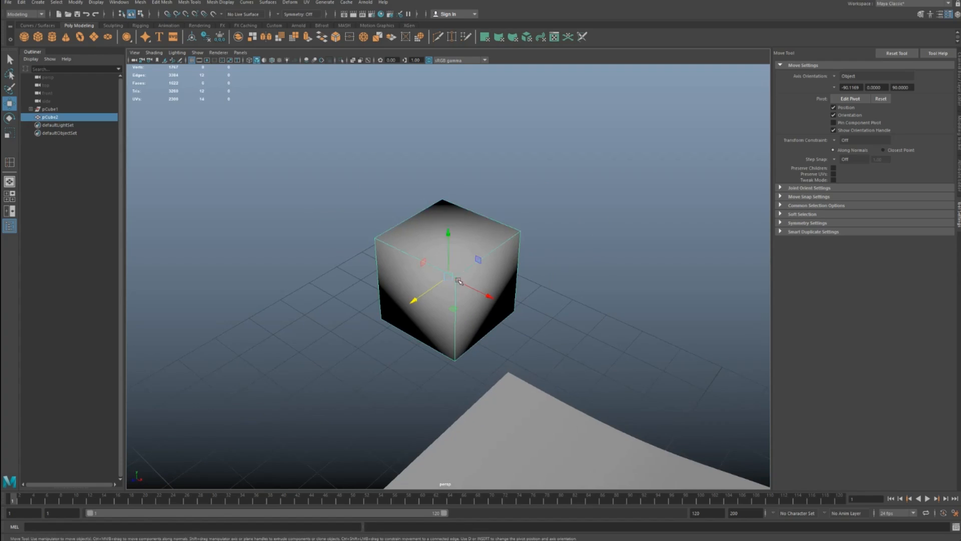
right_click_drag(456, 296, 457, 301, "shift")
left_click(456, 278)
left_click(441, 269)
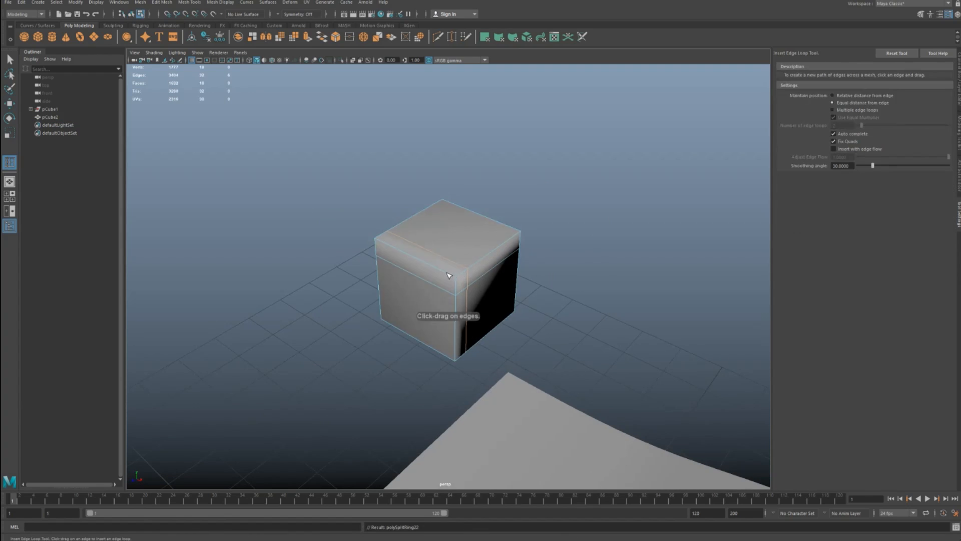
left_click(468, 269)
key("q")
Delete the demonstration cube
left_click_drag(480, 234, 322, 247, "alt")
left_click(584, 214)
scroll(583, 214, "down", 3)
key("Delete")
Select the three adjoining panels on the sheet and isolate them
scroll(491, 266, "up", 3)
left_click(489, 345)
key("f")
left_click(367, 239, "shift")
key("ctrl+1")
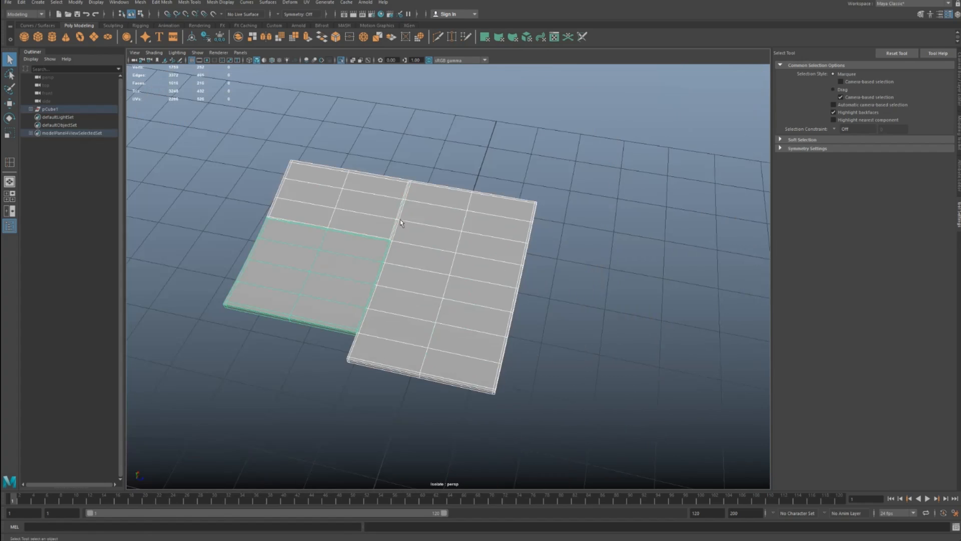
middle_click_drag(363, 246, 409, 227, "alt")
Select all edges of the three isolated panels, apply Soften Edge and clear the selection
key("F11")
left_click(404, 277)
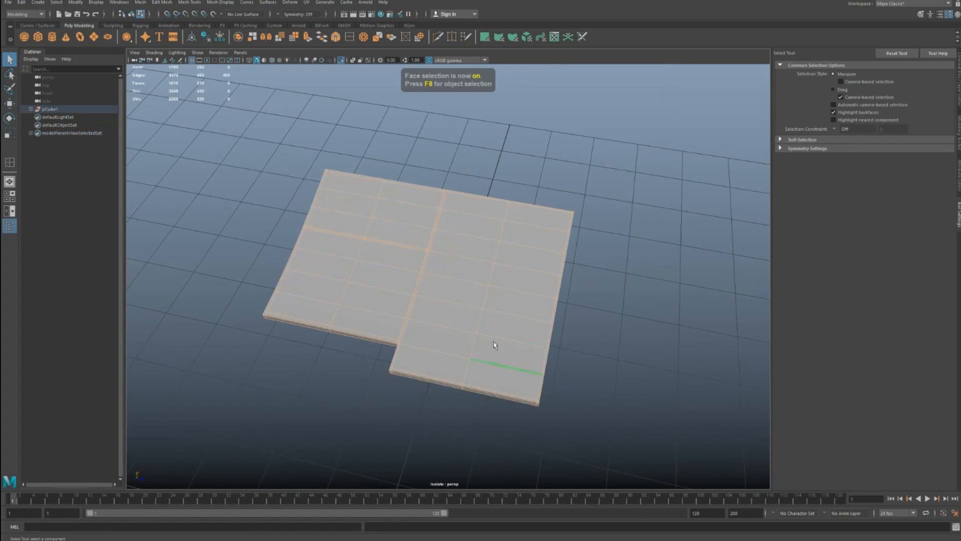
left_click_drag(492, 343, 502, 219, "alt")
key("space")
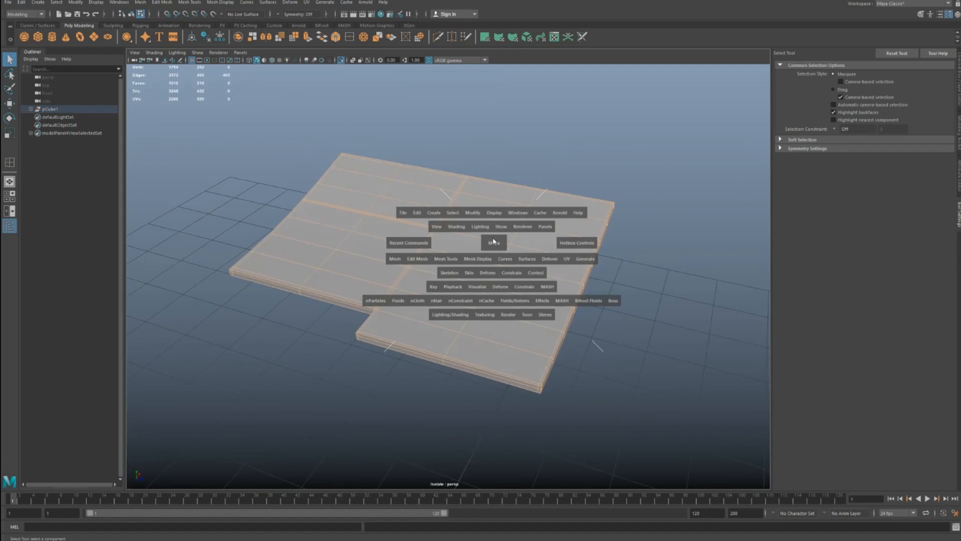
left_click(477, 258)
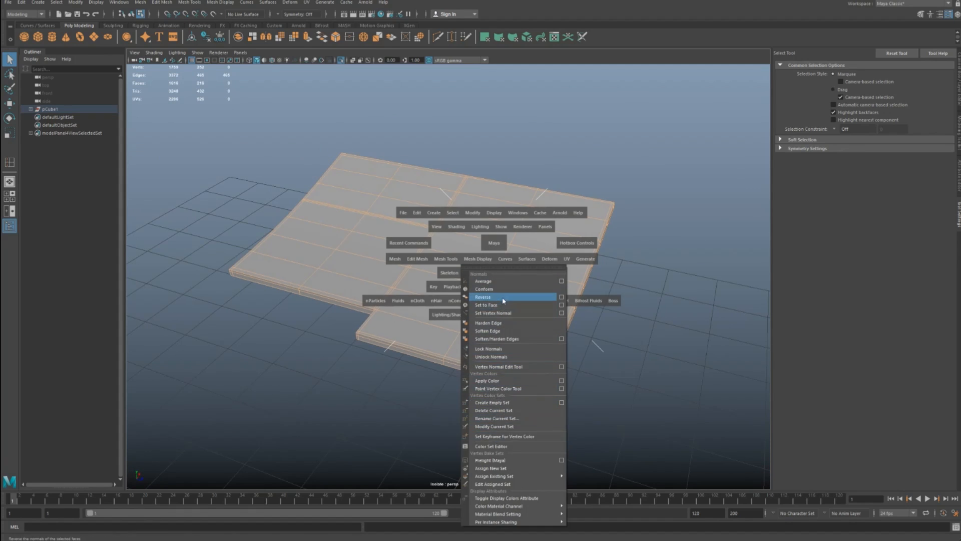
left_click(508, 332)
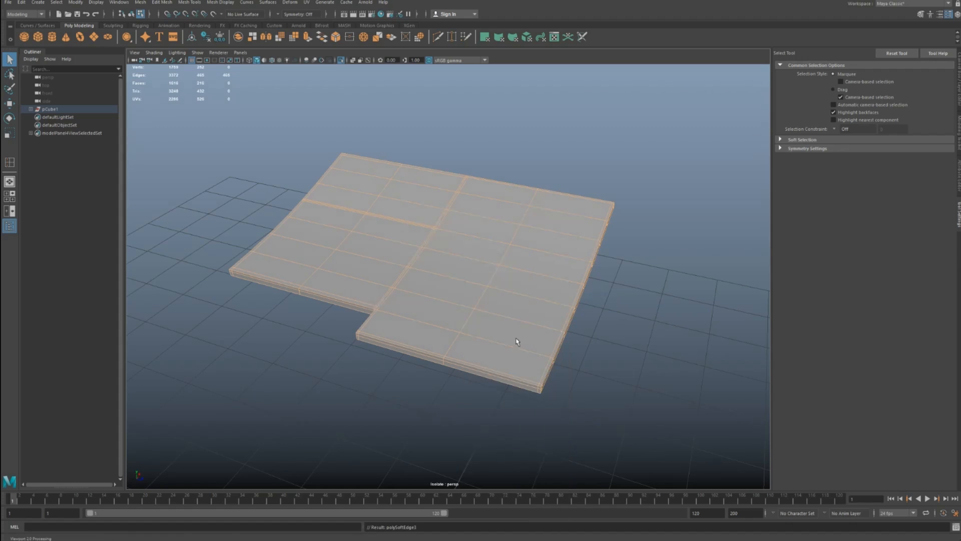
left_click(602, 287)
Examine the softened shading along the isolated panels' outer edges and at the corners where their seams meet
left_click_drag(597, 284, 547, 313, "alt")
scroll(521, 336, "up", 5)
scroll(521, 336, "up", 2)
left_click(527, 337)
left_click(548, 342)
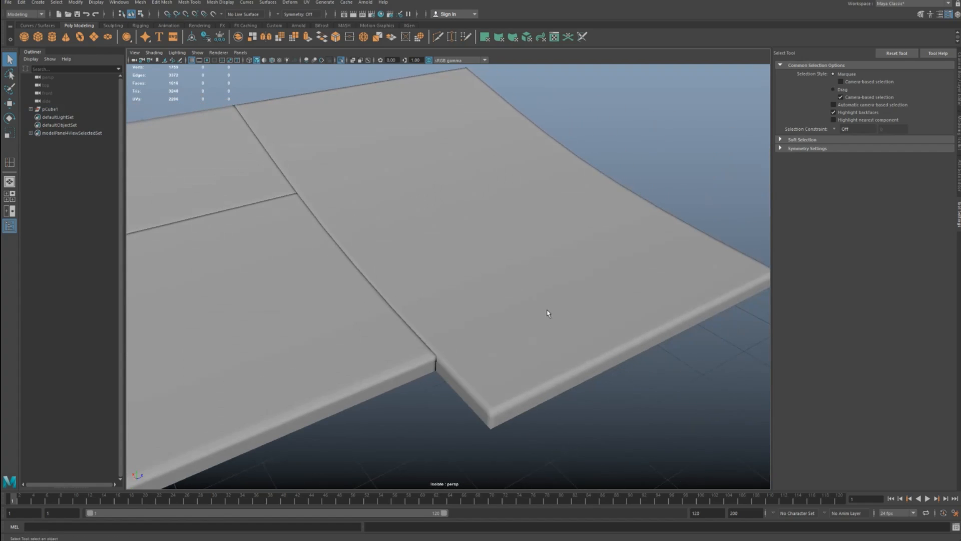
left_click(468, 341)
left_click_drag(447, 323, 435, 313, "alt")
left_click(433, 355)
right_click_drag(429, 351, 330, 266, "alt")
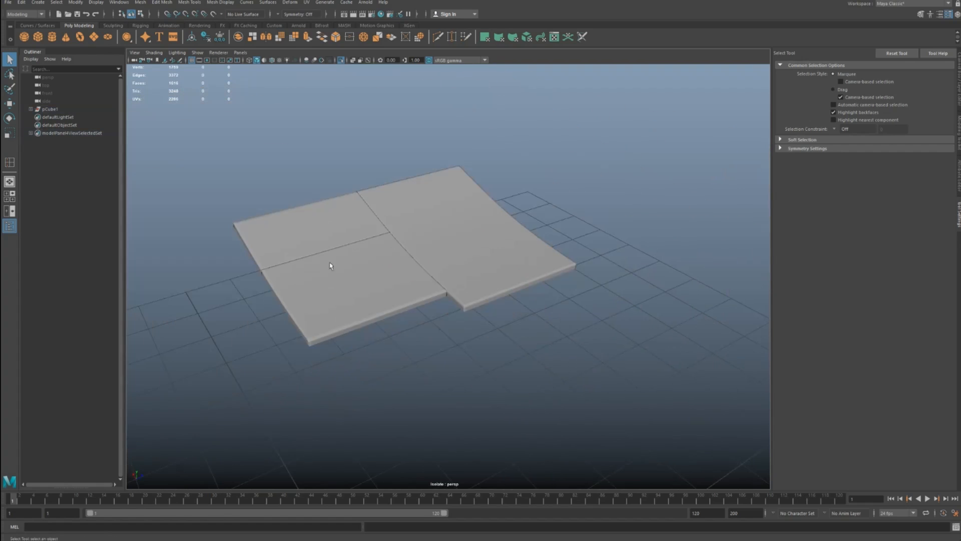
Leave isolation and examine the unsmoothed panel seams within the whole sheet from several angles
key("ctrl+1")
left_click_drag(531, 219, 426, 281, "alt")
right_click_drag(431, 288, 545, 318, "alt")
left_click_drag(545, 318, 537, 251, "alt")
middle_click_drag(538, 251, 484, 307, "alt")
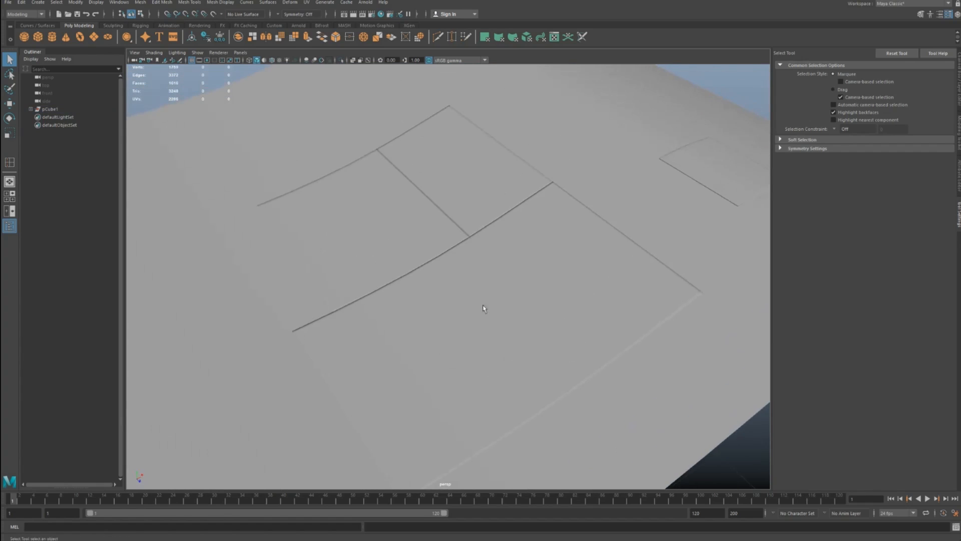
left_click_drag(495, 291, 431, 289, "alt")
right_click_drag(431, 290, 331, 260, "alt")
left_click_drag(330, 260, 458, 230, "alt")
Select the eight-by-two panel and examine its seam against the two neighbouring panels up close
left_click(422, 265)
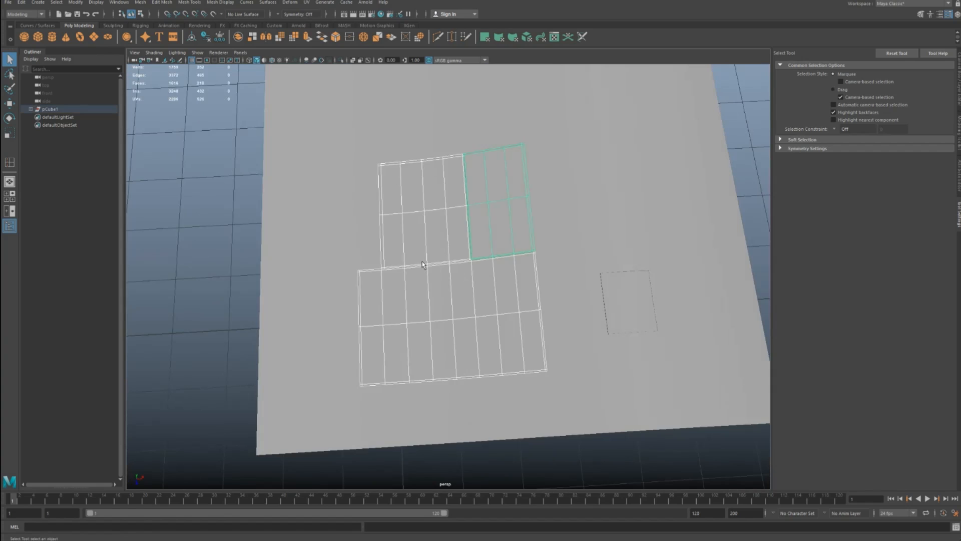
left_click(244, 243)
right_click_drag(243, 243, 214, 204, "alt")
left_click_drag(500, 285, 440, 221, "alt")
right_click_drag(440, 221, 541, 276, "alt")
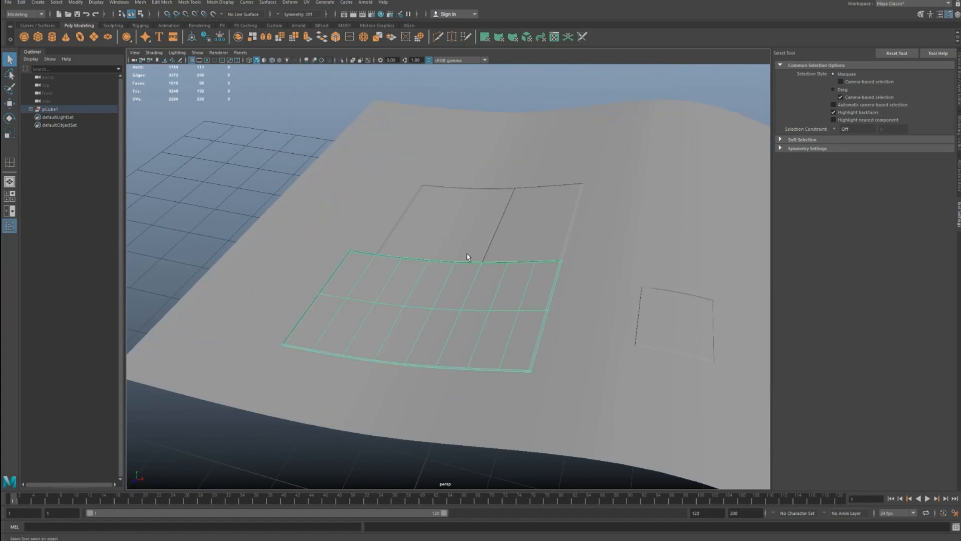
left_click_drag(466, 257, 344, 199, "alt")
right_click_drag(343, 199, 399, 279, "alt")
left_click_drag(392, 273, 370, 299, "alt")
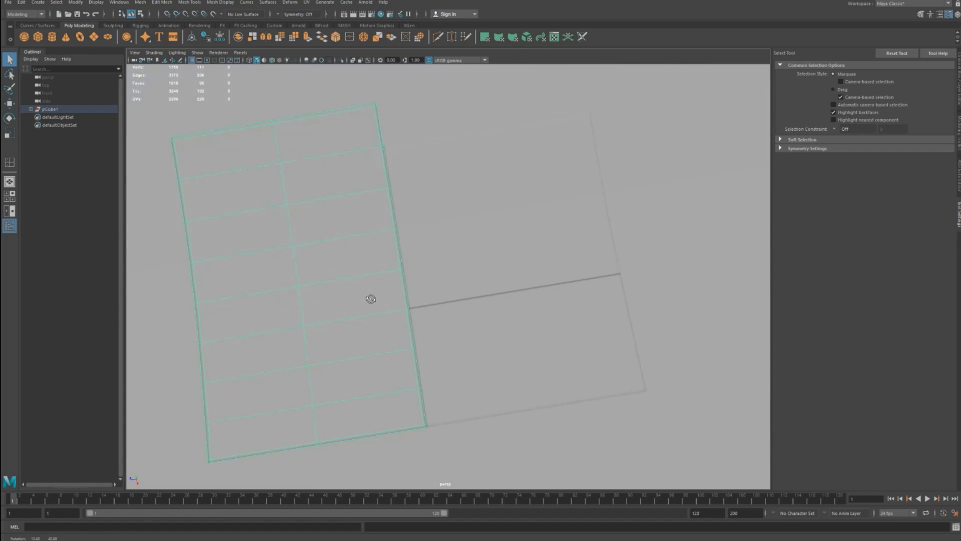